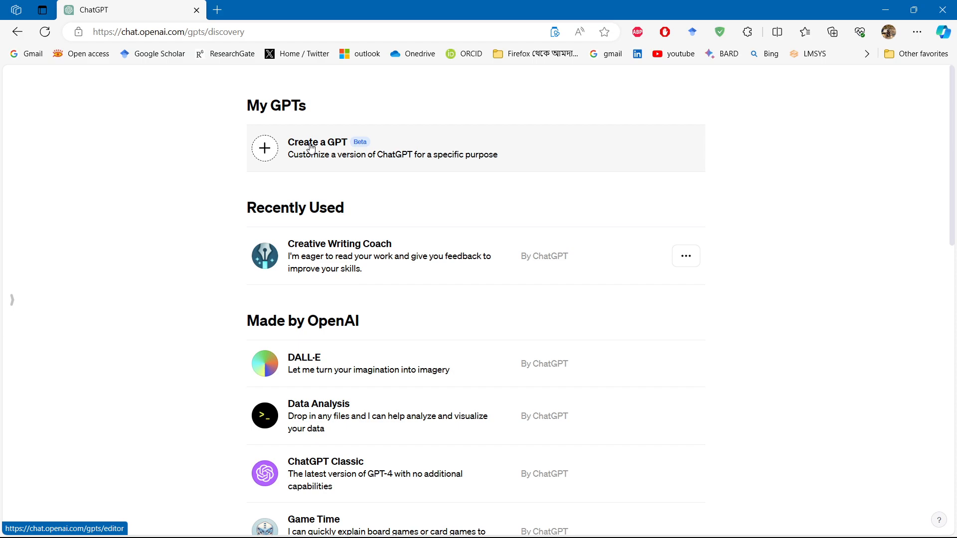
# Step: Reload the GPT discovery page until it loads properly, and start creating a new GPT
pyautogui.click(44, 33)
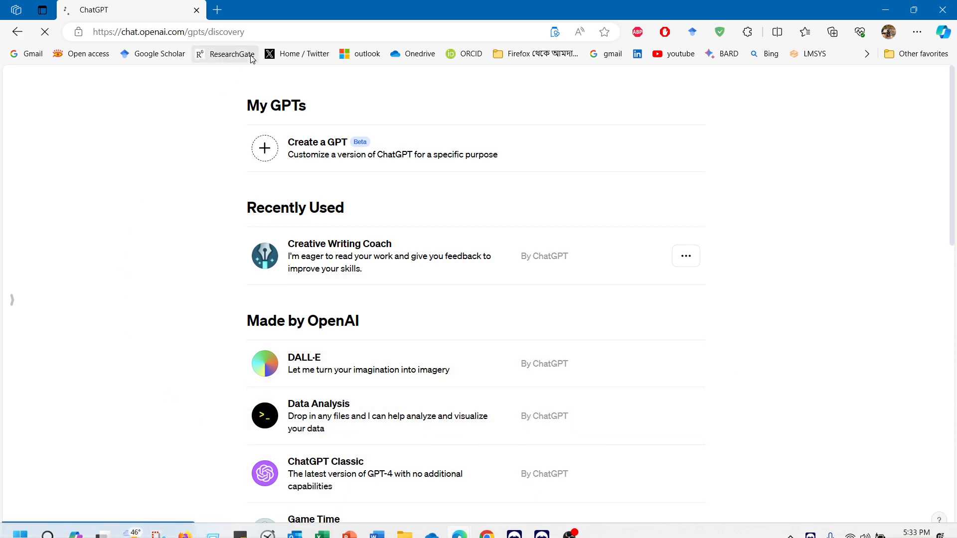
pyautogui.click(264, 32)
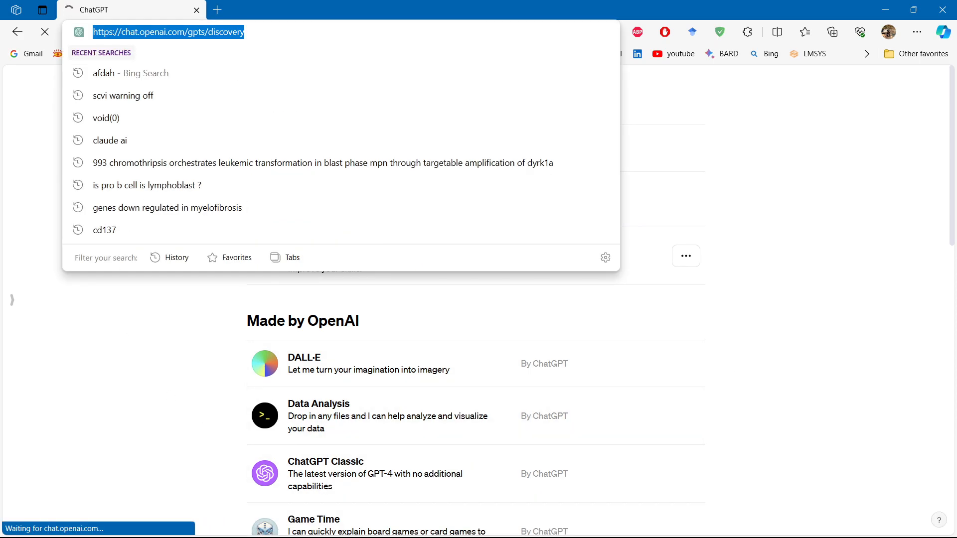
pyautogui.click(605, 275)
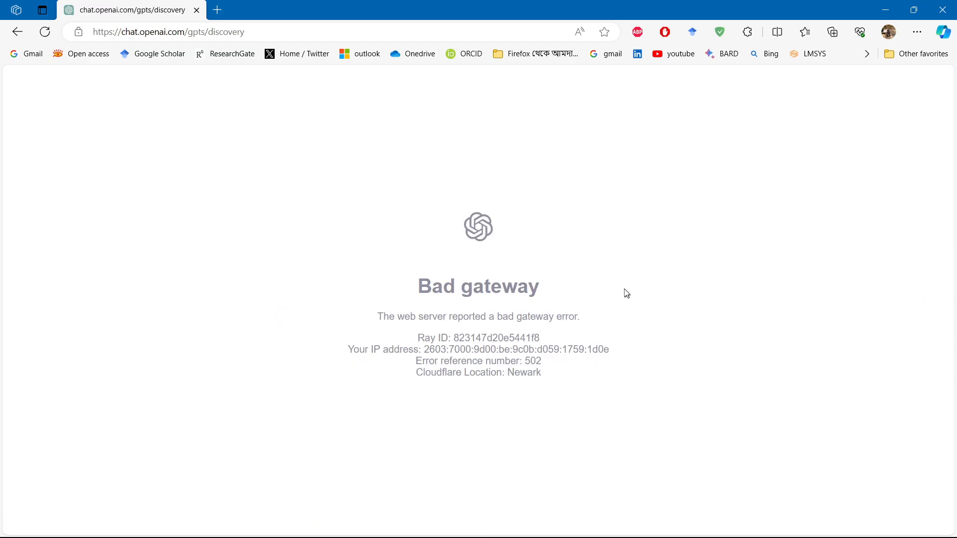
pyautogui.click(45, 32)
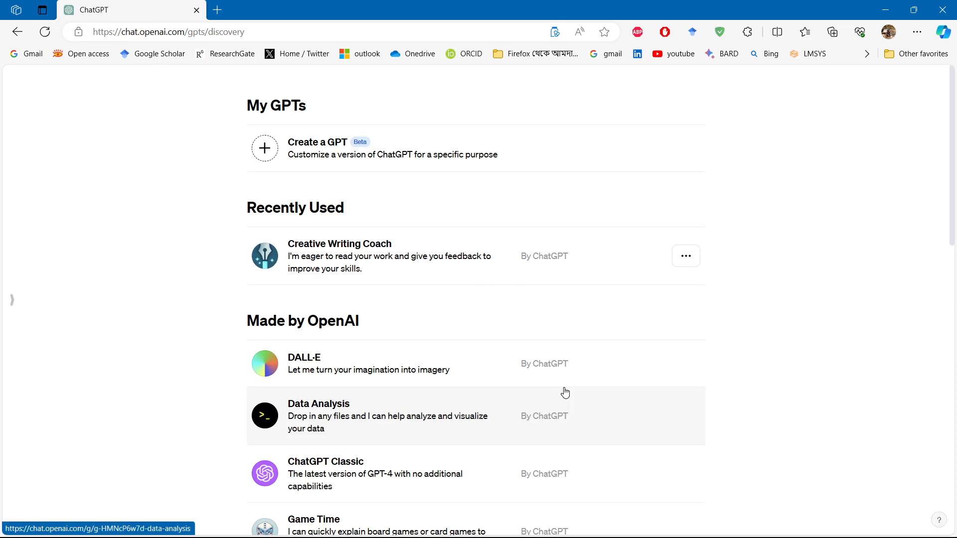
pyautogui.click(382, 141)
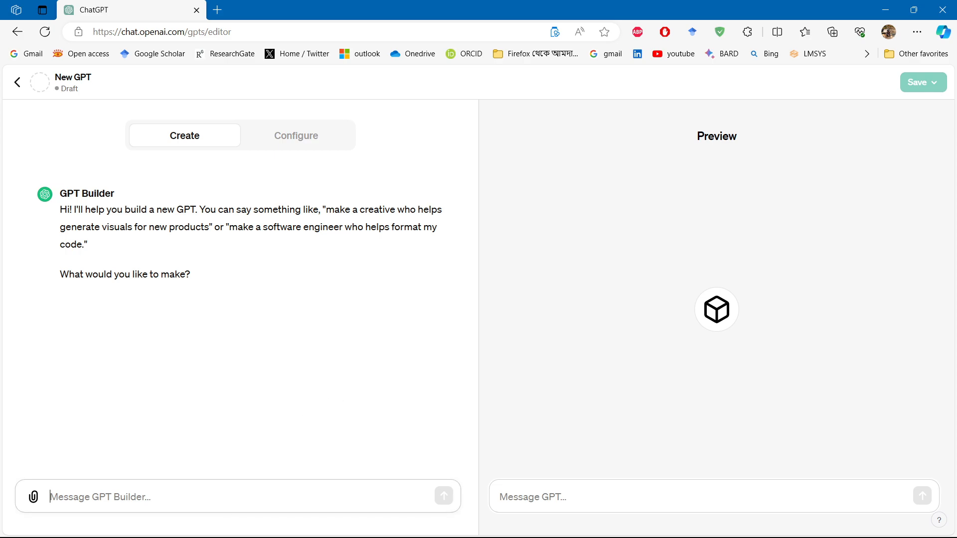
# Step: Open the new GPT's configuration form, name it "SMILE", and dismiss the GPT introduction
pyautogui.click(274, 145)
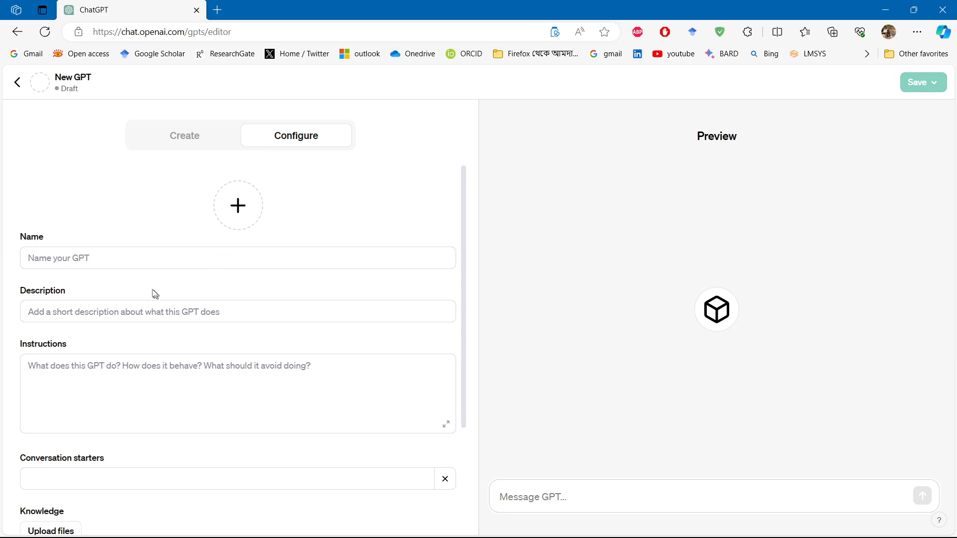
pyautogui.click(119, 254)
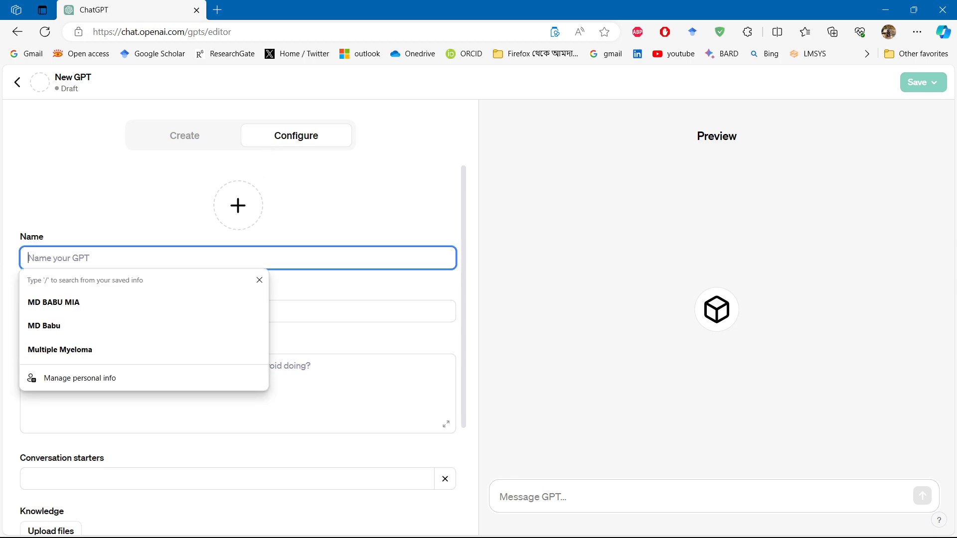
pyautogui.click(257, 279)
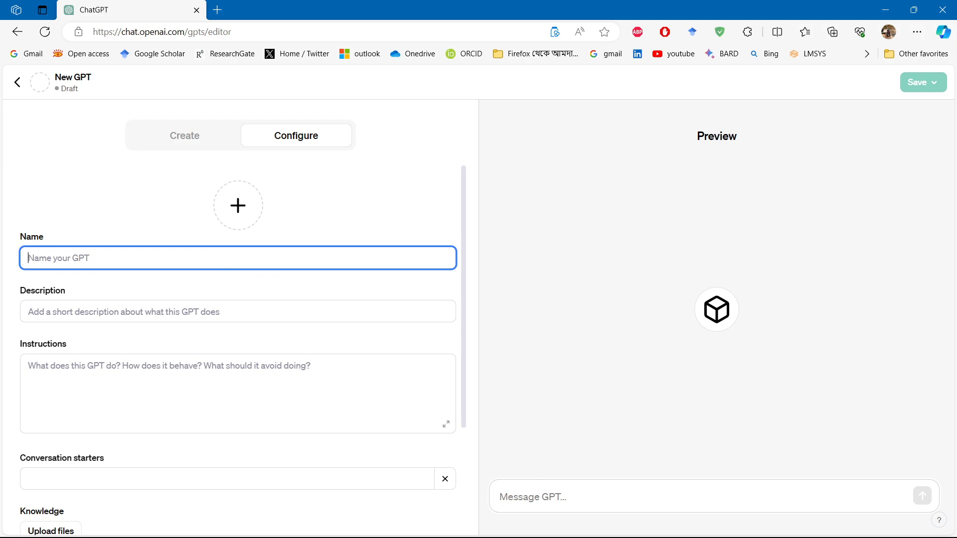
pyautogui.write('SMILE')
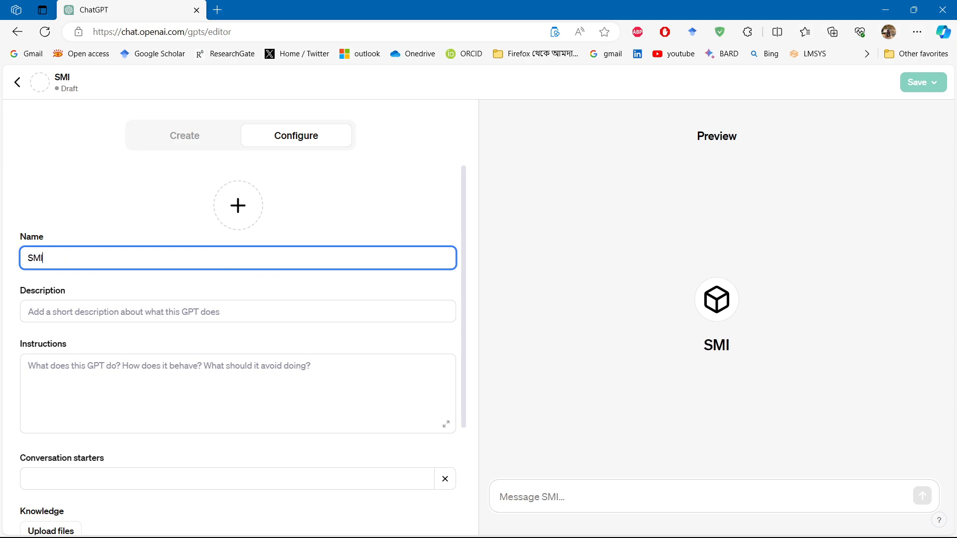
pyautogui.click(251, 310)
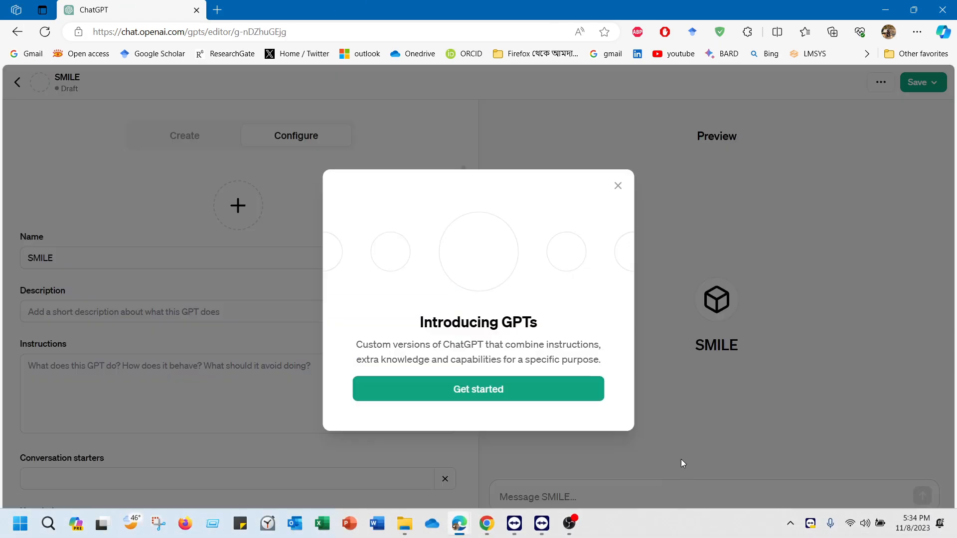
pyautogui.click(542, 394)
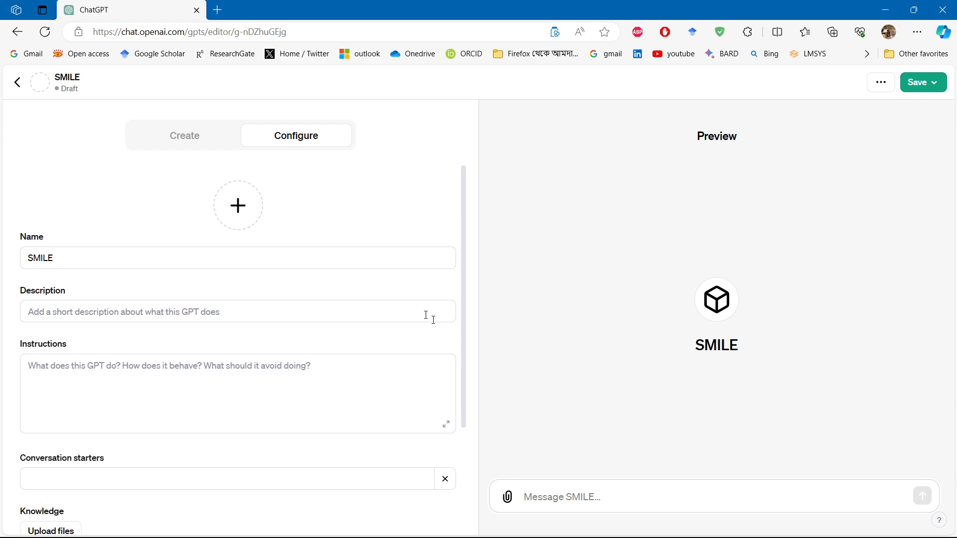
# Step: Switch to the second browser window with the empty ChatGPT 4 chat
pyautogui.moveTo(547, 537)
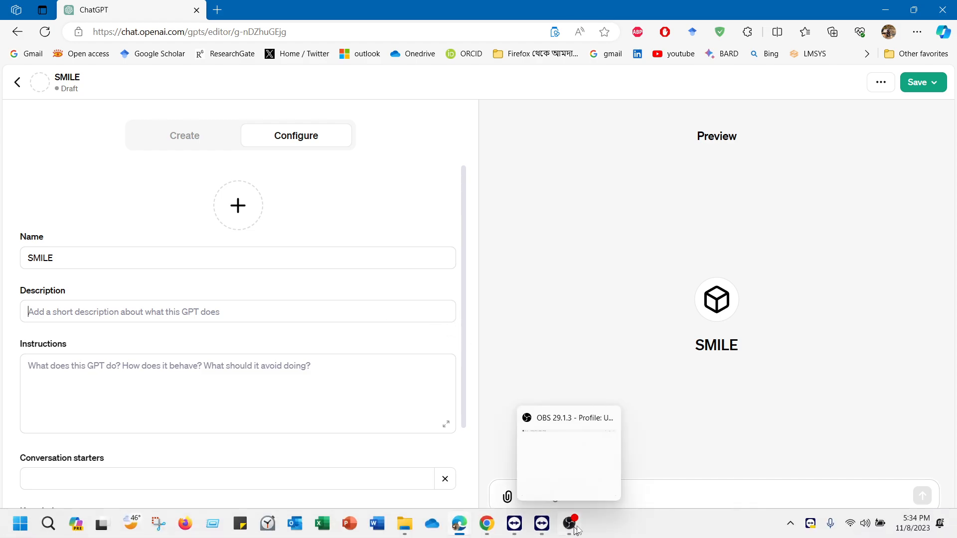
pyautogui.moveTo(593, 466)
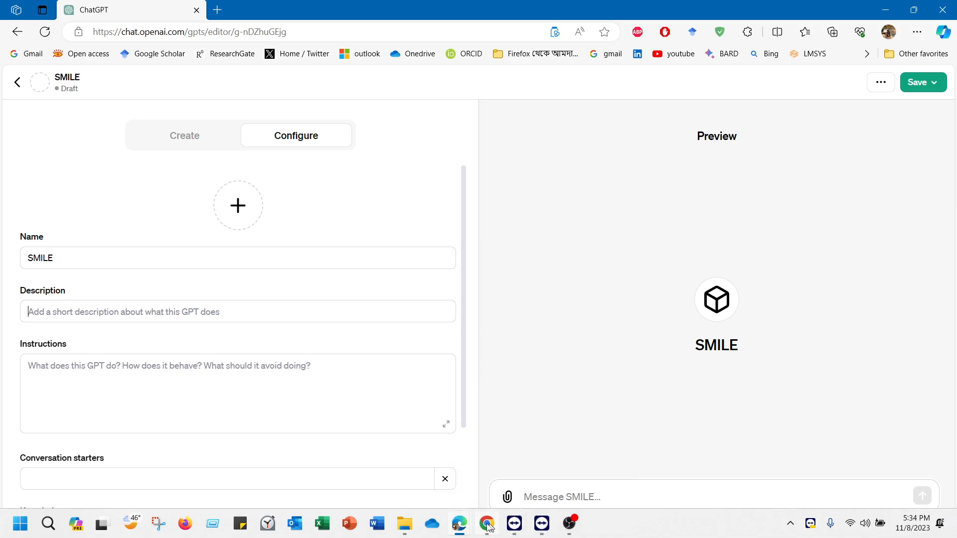
pyautogui.moveTo(487, 527)
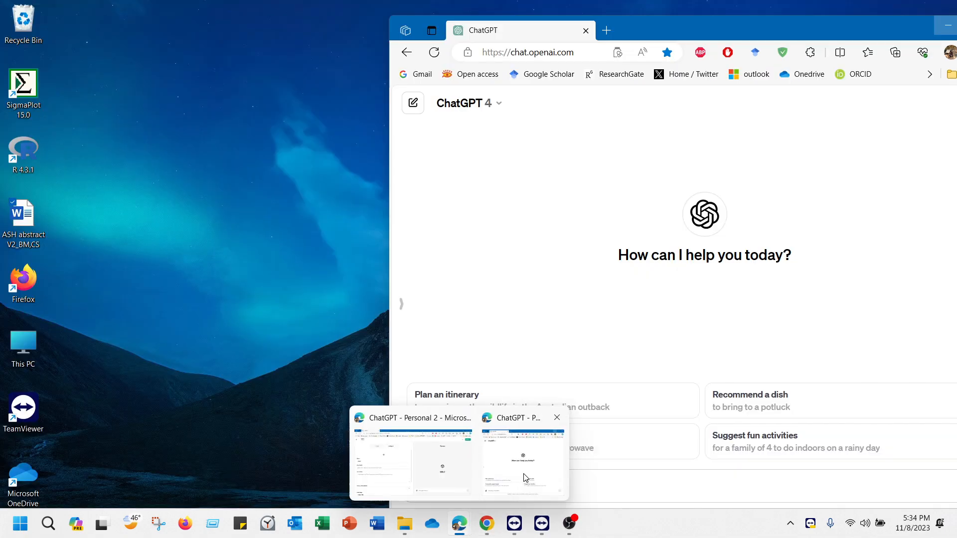
pyautogui.click(528, 476)
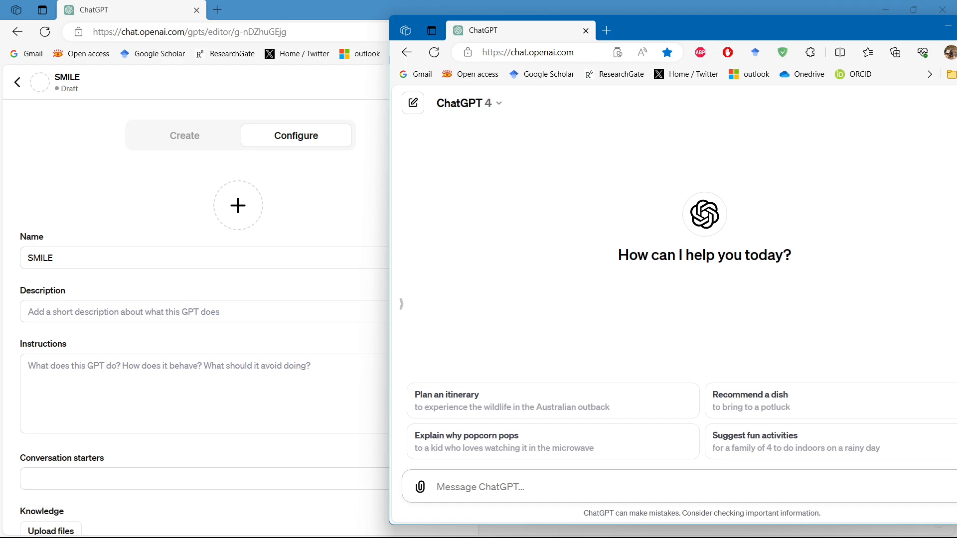
# Step: Start the chat message with "Hi, we intend to develop a specific chatgpt for the purpose of stress out and laugh."
pyautogui.write('HI')
pyautogui.write('I')
pyautogui.write('i')
pyautogui.write(' Ch')
pyautogui.press('BackSpace')
pyautogui.press('BackSpace')
pyautogui.press('BackSpace')
pyautogui.write(', we inte')
pyautogui.press('BackSpace')
pyautogui.write('tend to develop a')
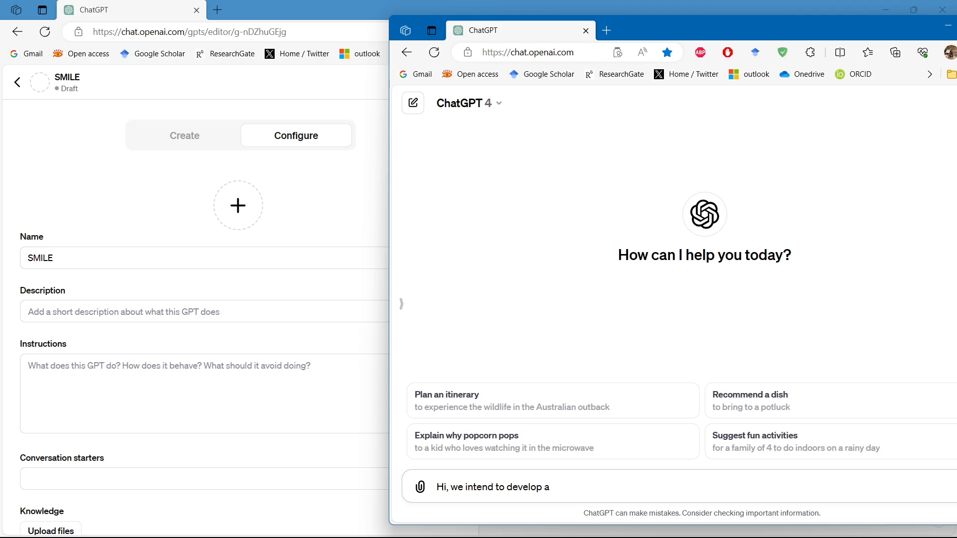
pyautogui.write(' specific chatgpt for the purpose o')
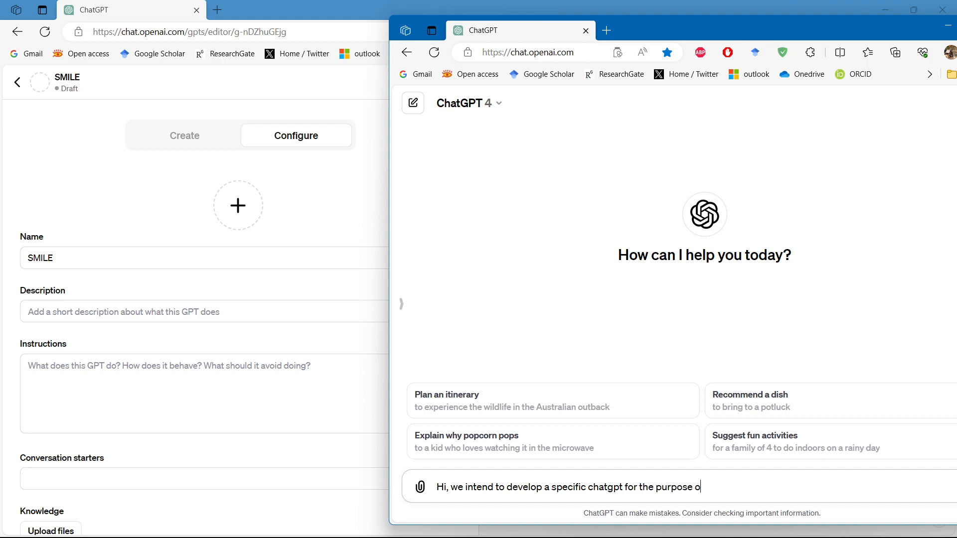
pyautogui.write('f ')
pyautogui.write('"')
pyautogui.press('BackSpace')
pyautogui.write('laugh')
pyautogui.press('BackSpace')
pyautogui.press('BackSpace')
pyautogui.press('BackSpace')
pyautogui.press('BackSpace')
pyautogui.write('stressout and')
pyautogui.press('Left')
pyautogui.press('Left')
pyautogui.press('Left')
pyautogui.press('Right')
pyautogui.write('laugh. ')
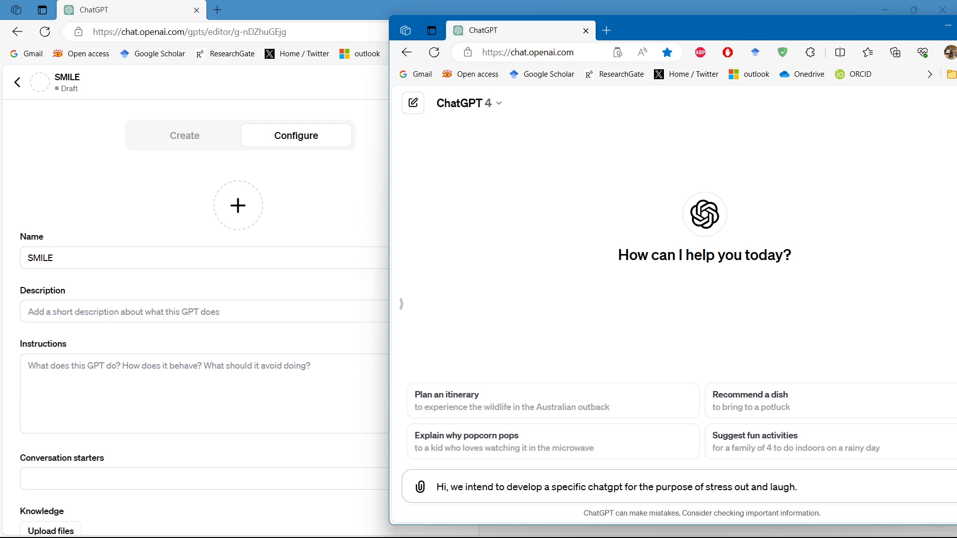
# Step: Continue the message with "To begin with, first we need a name." and state that it is named "SMILE"
pyautogui.write('To begin with, first we need')
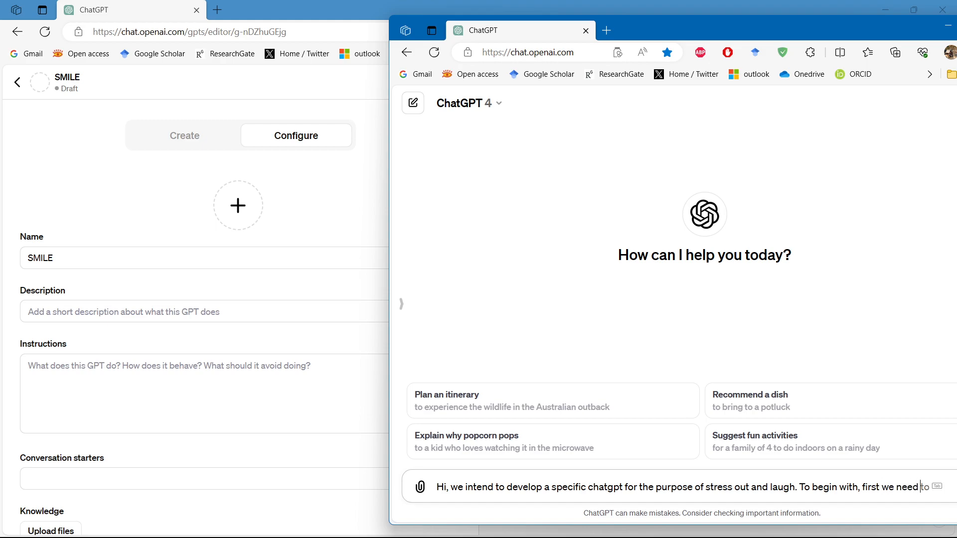
pyautogui.write(' a nam')
pyautogui.write('e.')
pyautogui.write(' named it')
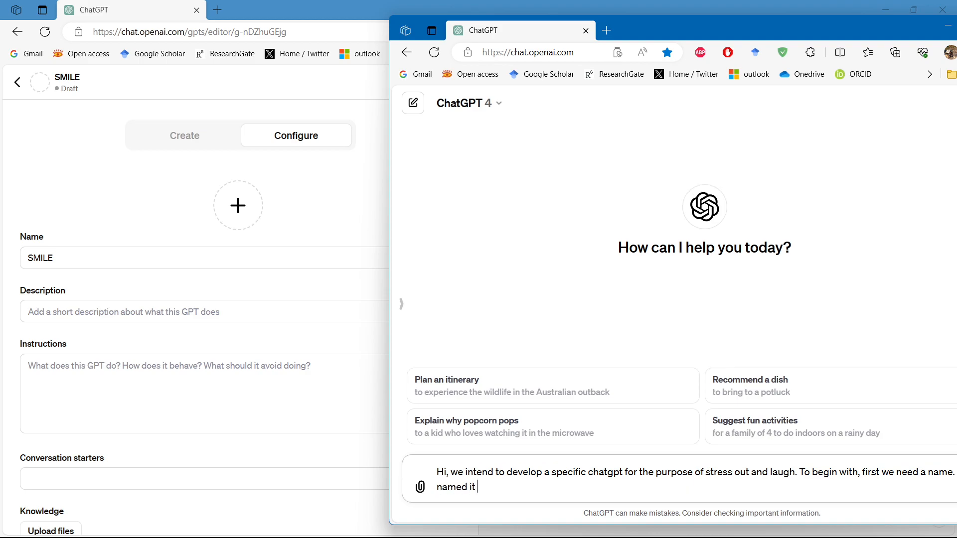
pyautogui.write(' SM')
pyautogui.press('BackSpace')
pyautogui.press('BackSpace')
pyautogui.write('"SMILE". Now, we need a ')
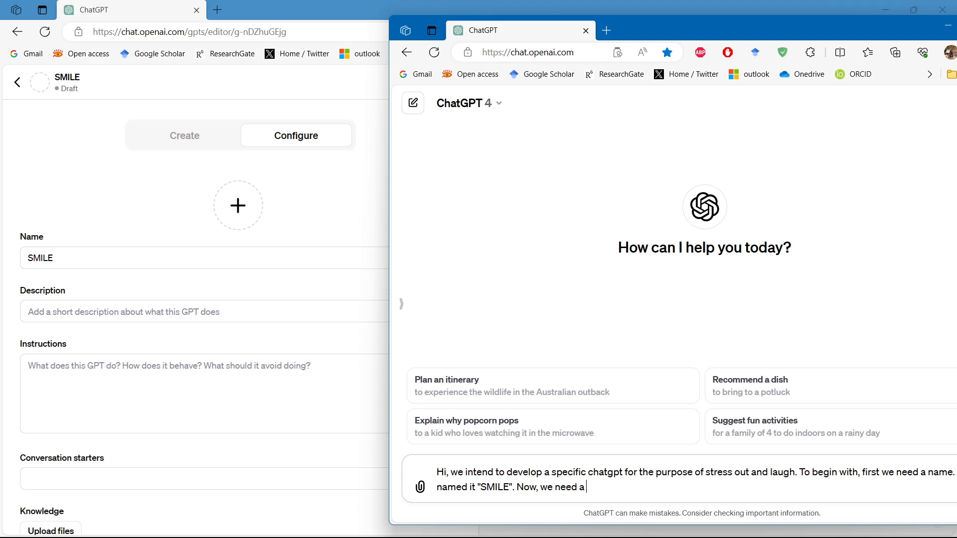
# Step: Add to the message: "we need a very creative description that will force the app to make everyone smile with appropriate jokes and humor."
pyautogui.write('very creative description ')
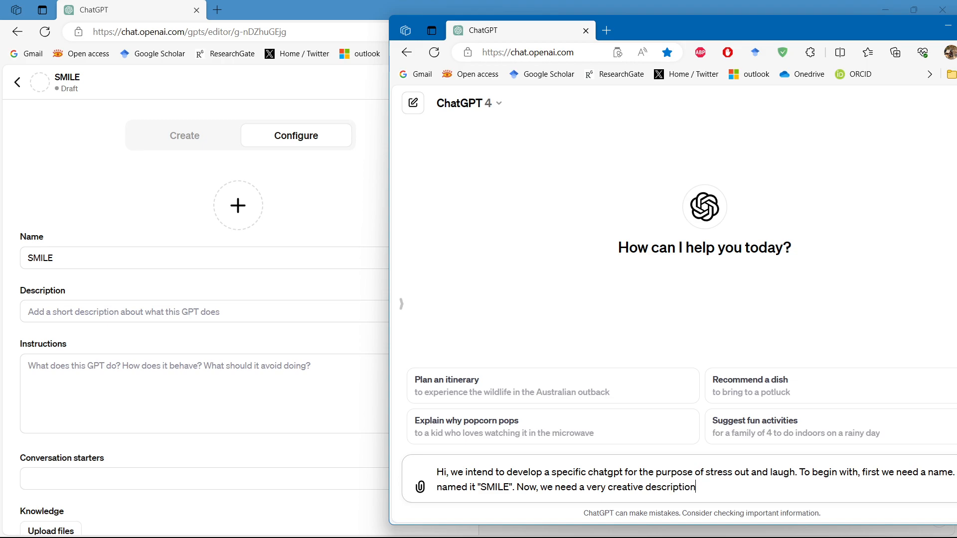
pyautogui.write('that will force the app ')
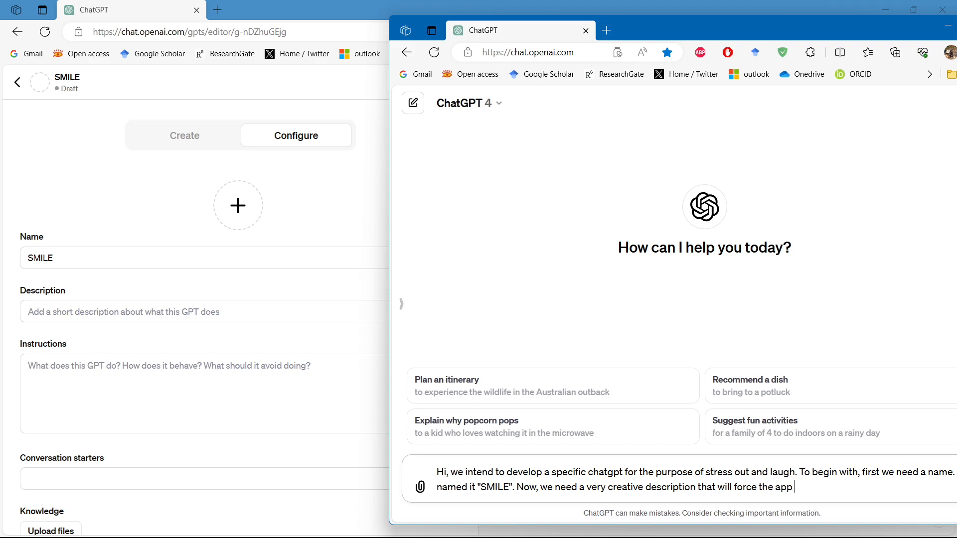
pyautogui.write('to make ')
pyautogui.write('every')
pyautogui.write('one smi')
pyautogui.write('e ')
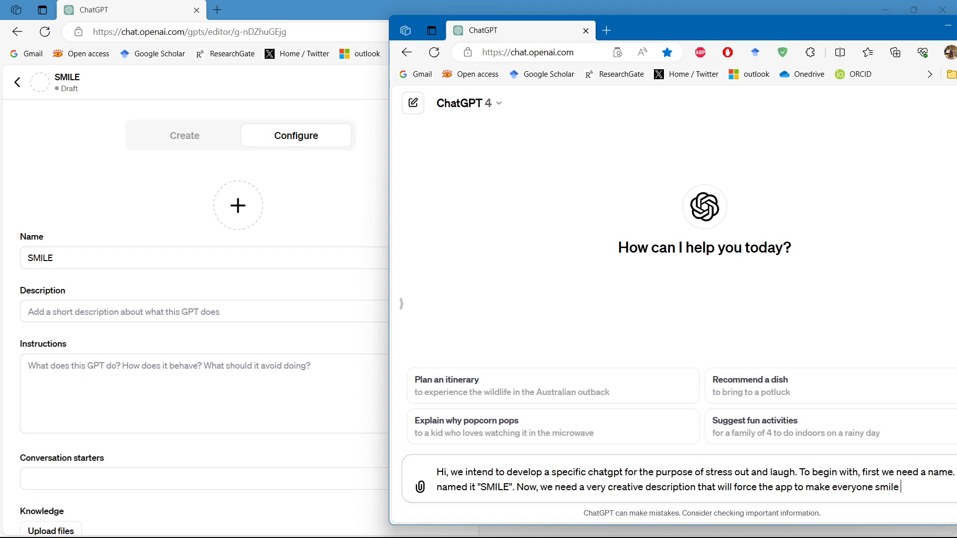
pyautogui.write('with appropriate')
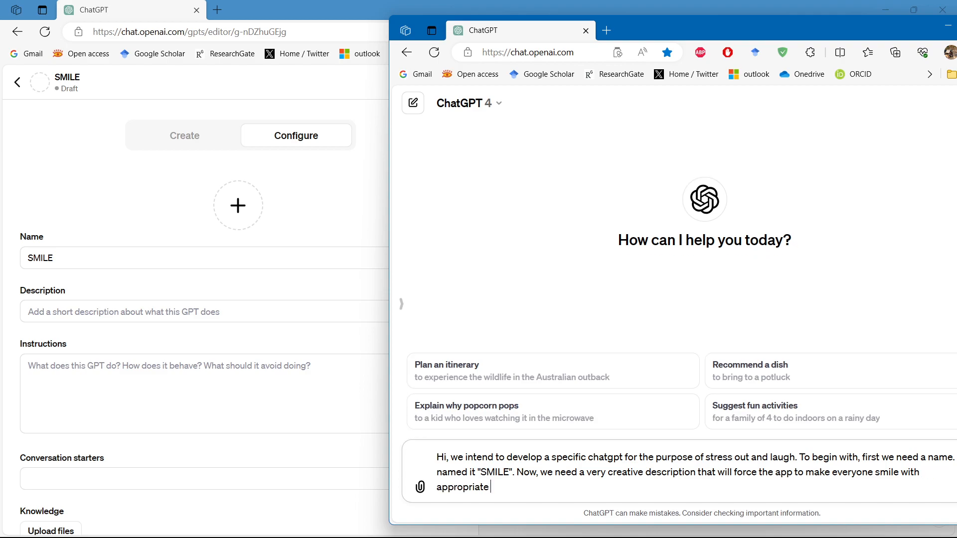
pyautogui.write(' jokes and humor. second')
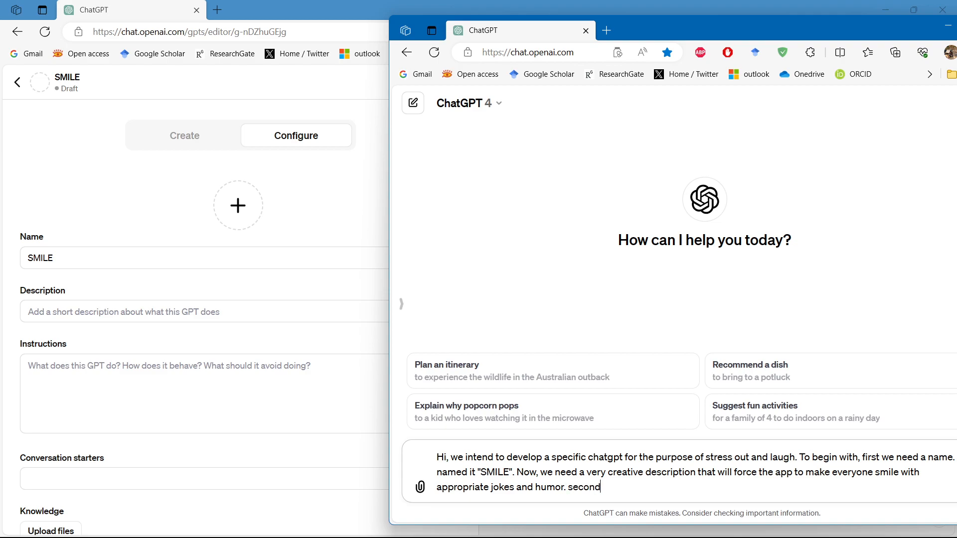
# Step: Continue with "second step is developing very precise instructions to make to obligations for the chatgpt to smile anyone with extensive humor, jokes, funny comments etc."
pyautogui.write(' step is developing very pr')
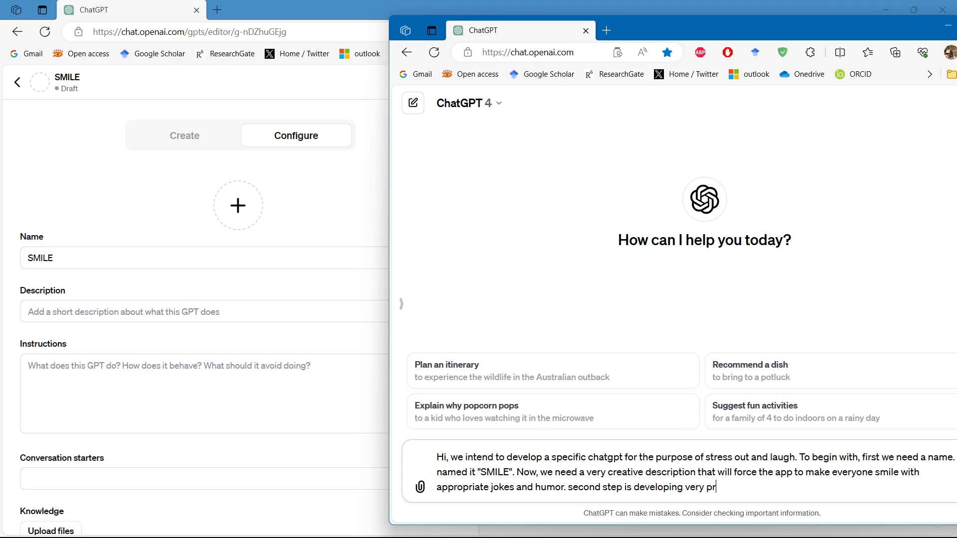
pyautogui.write('ecise instructions to make to obligations')
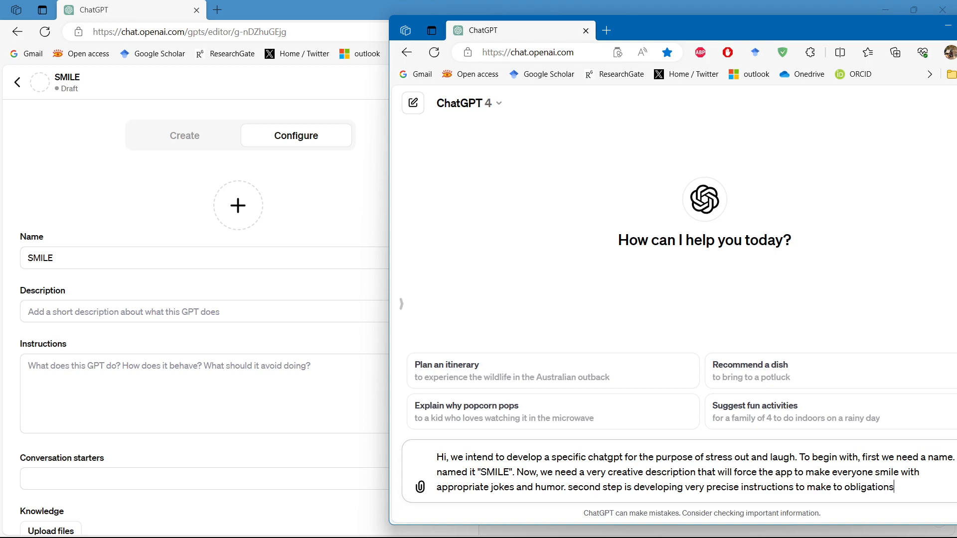
pyautogui.write(' for the chatgpt to')
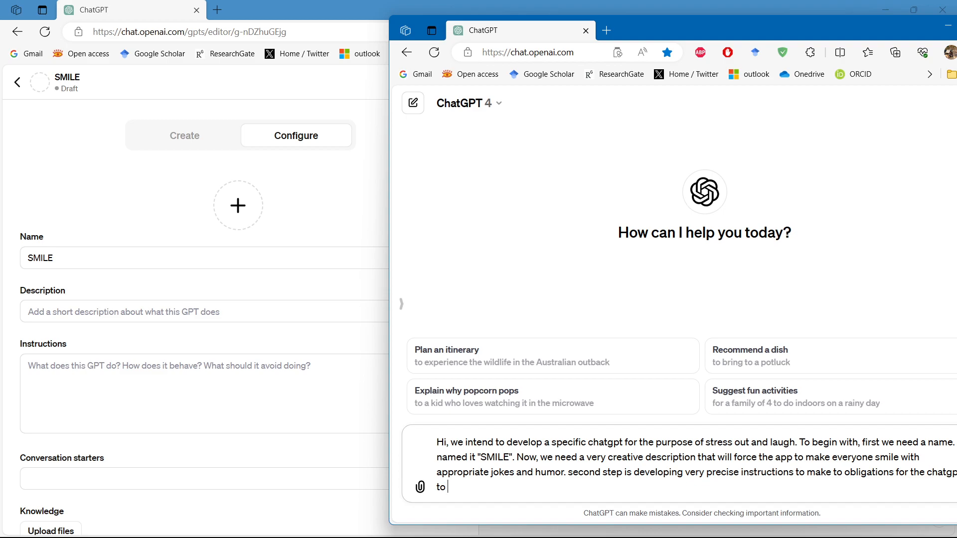
pyautogui.write(' smile anyone with extensive himo')
pyautogui.press('BackSpace')
pyautogui.press('BackSpace')
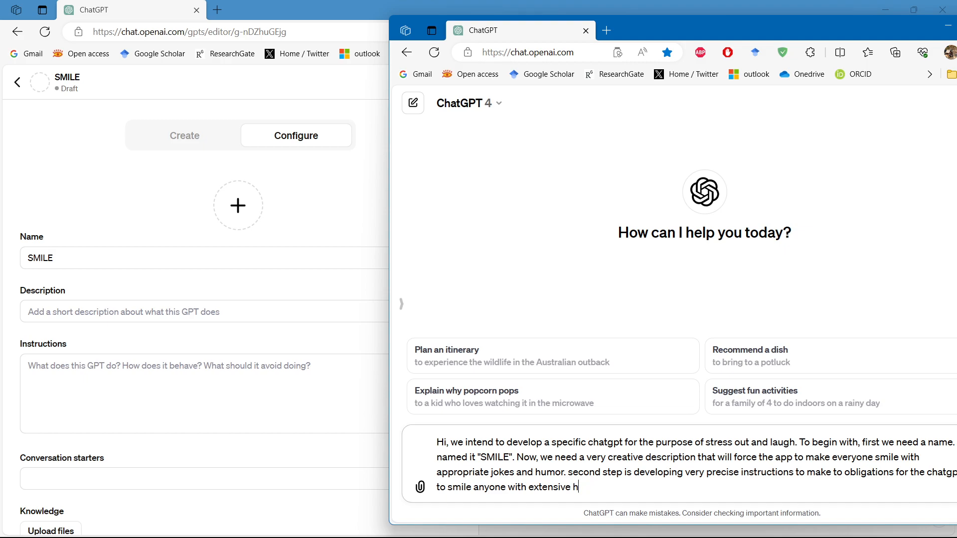
pyautogui.write('umor, non-agg')
pyautogui.press('BackSpace')
pyautogui.press('BackSpace')
pyautogui.press('BackSpace')
pyautogui.press('BackSpace')
pyautogui.press('BackSpace')
pyautogui.press('BackSpace')
pyautogui.press('BackSpace')
pyautogui.press('BackSpace')
pyautogui.write('jokes, funny com')
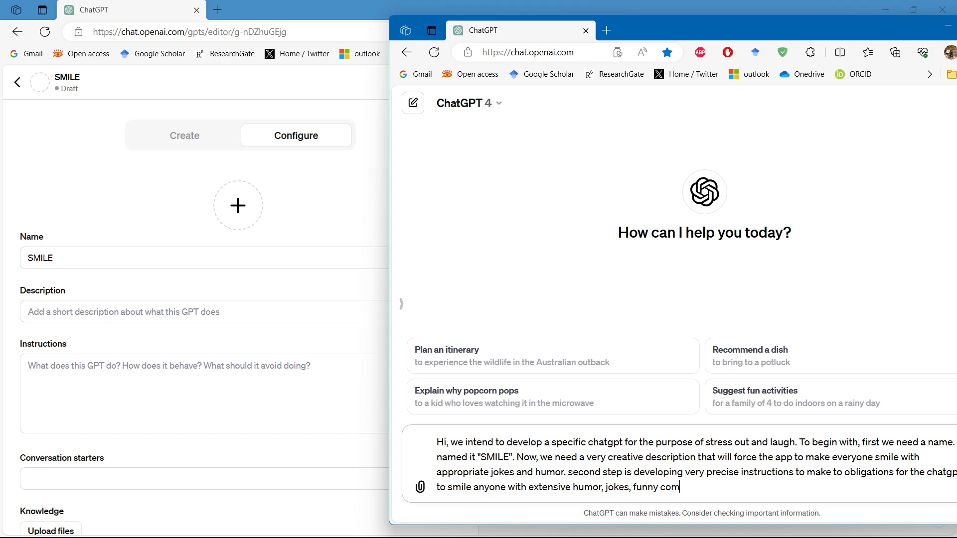
pyautogui.write('ments etc.')
# Step: Add "thrid part is conversation starters: Make it really amazing and enthusiastic to smile anyone." and begin the closing request with "Please take time,"
pyautogui.write(' ... thrid par')
pyautogui.write('t is conversati')
pyautogui.write('o')
pyautogui.write('n strters')
pyautogui.press('BackSpace')
pyautogui.press('BackSpace')
pyautogui.press('BackSpace')
pyautogui.press('BackSpace')
pyautogui.write('rt')
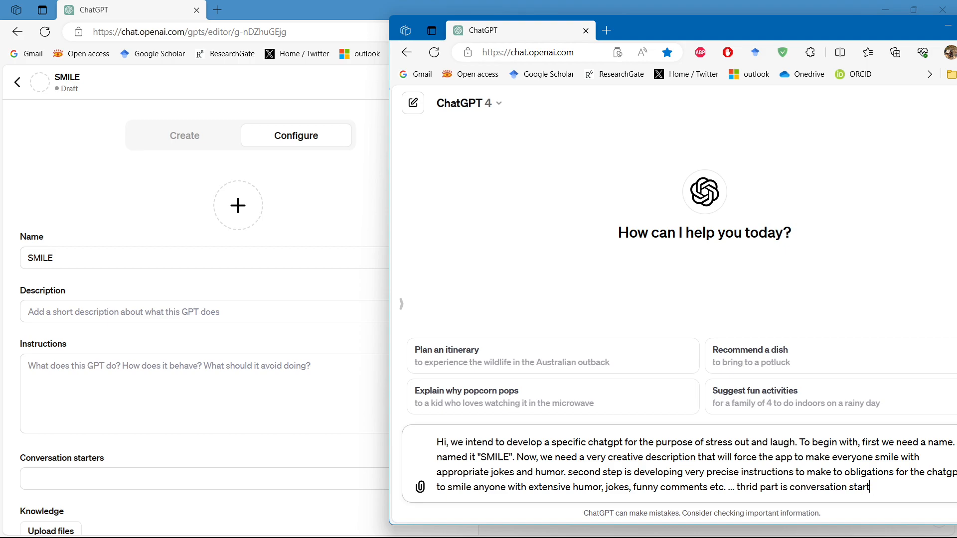
pyautogui.write('ers: Make it really amazing and')
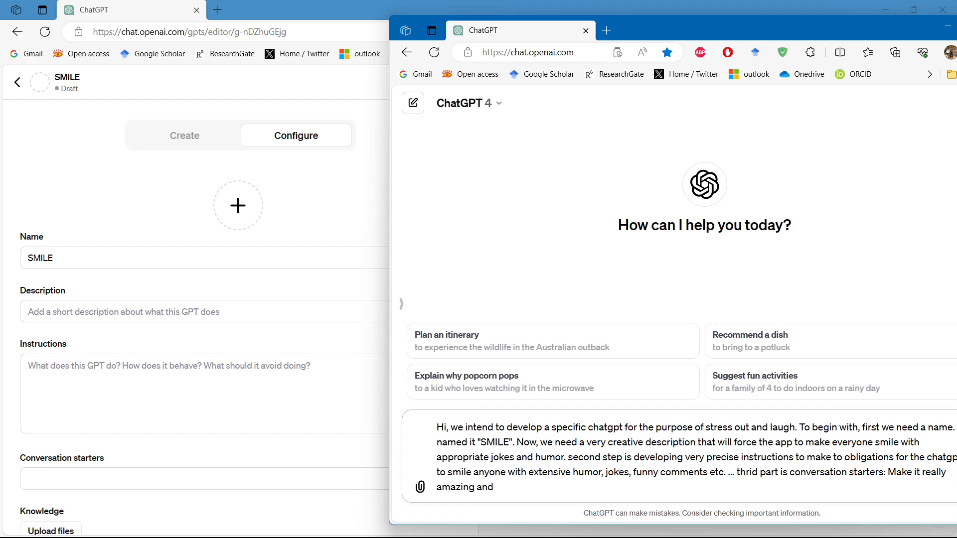
pyautogui.write(' enthusiastic to smile anyone. Please take time, th')
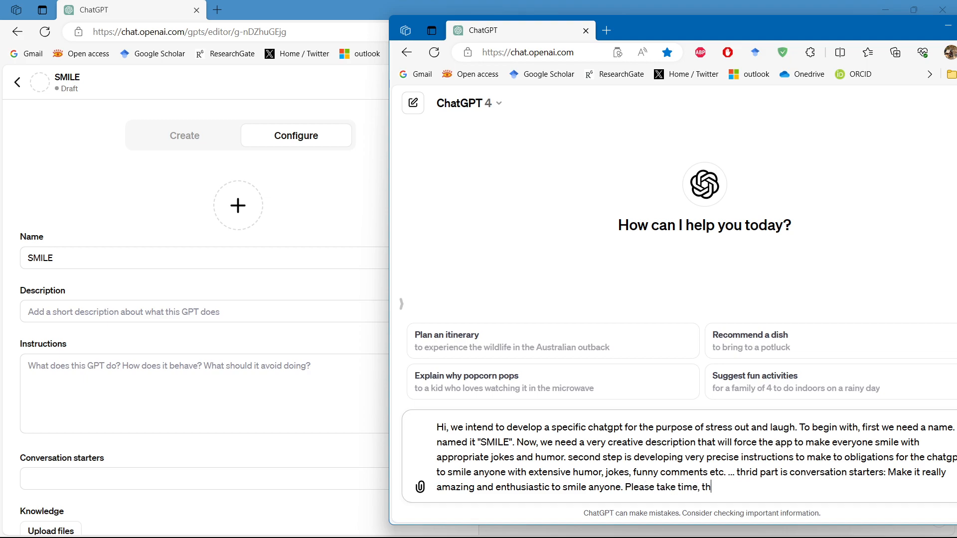
# Step: Finish the message with "brainstorm about it , keep your temperature = 0 and write ti down ... let's build our agent." and send it
pyautogui.press('BackSpace')
pyautogui.press('BackSpace')
pyautogui.write('brainstorm about it , keep your tempe')
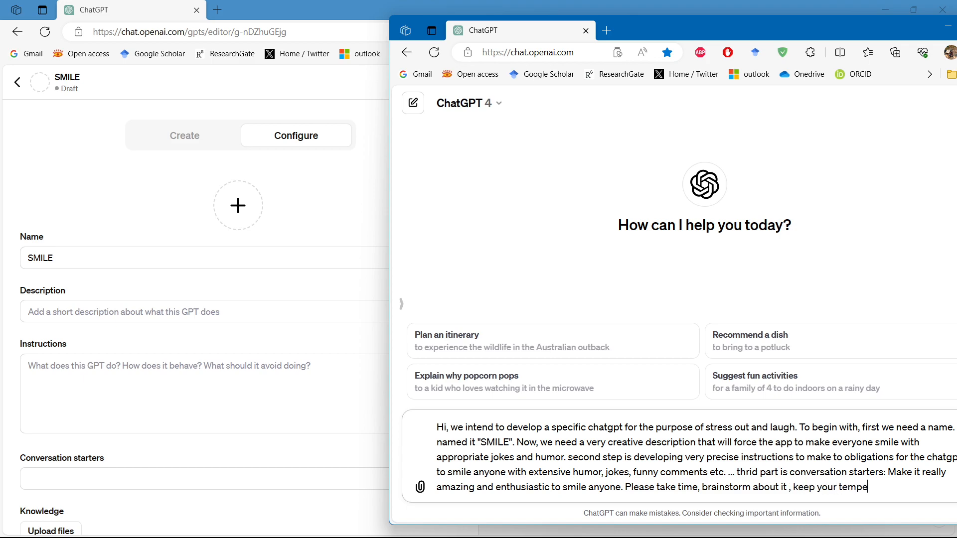
pyautogui.write('rature = 0 and write ti down')
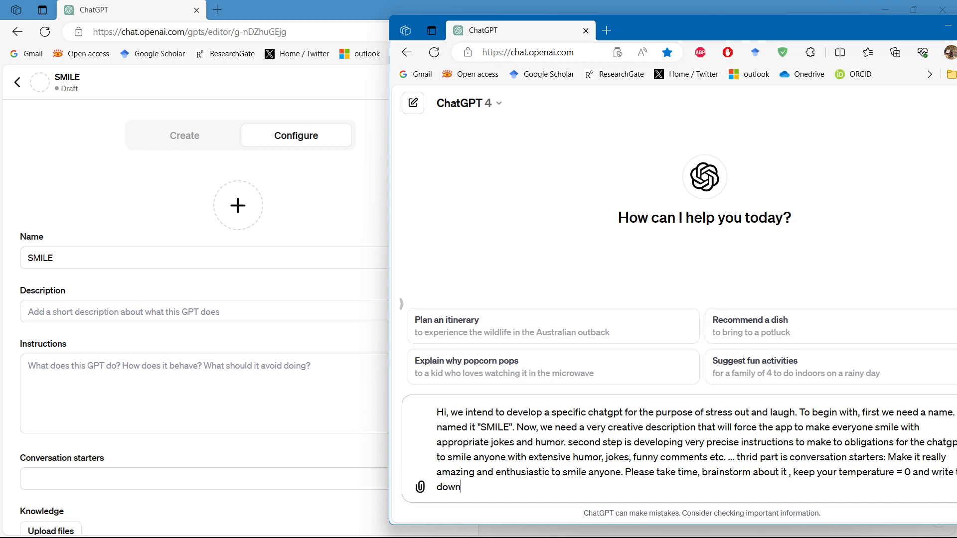
pyautogui.write(" ... let's build our agent")
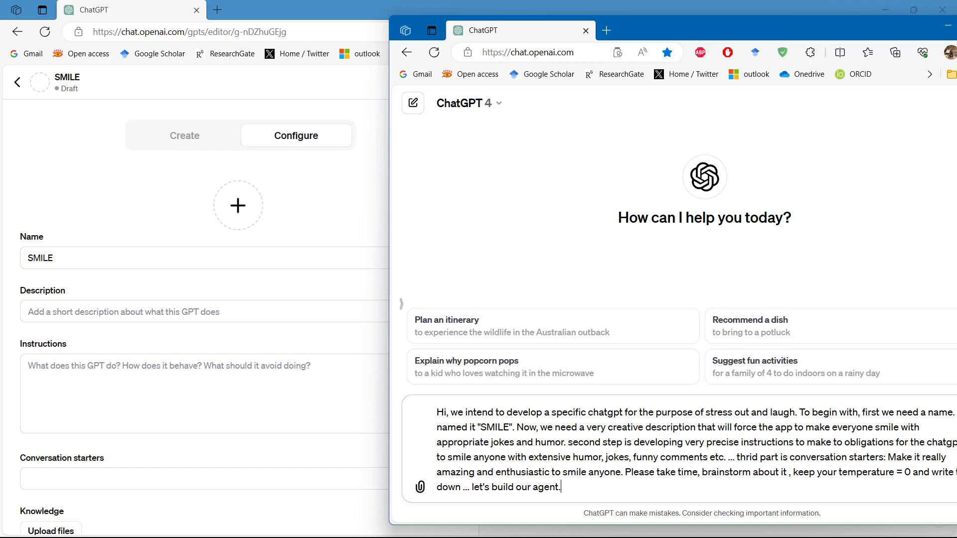
pyautogui.write('.')
pyautogui.press('Return')
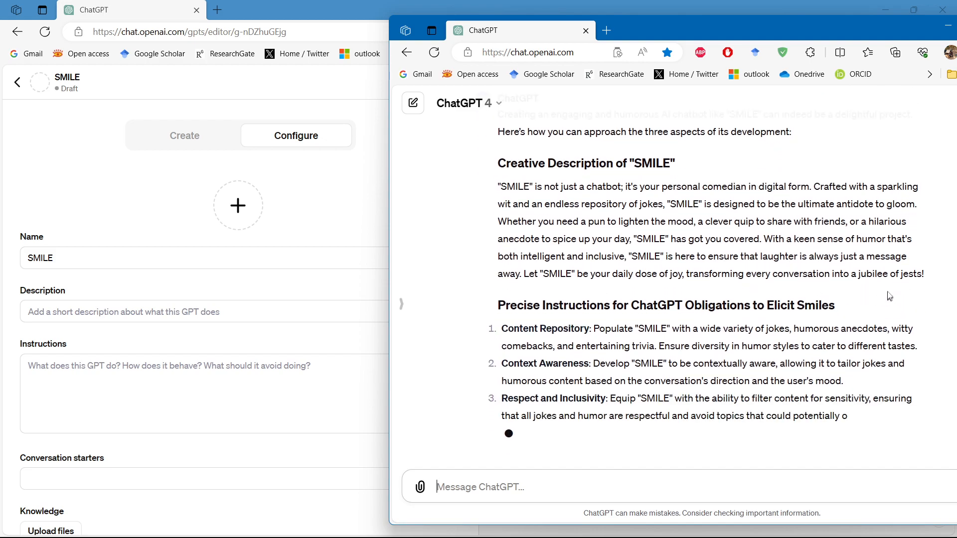
# Step: Copy the full Creative Description paragraph from ChatGPT's reply into the custom GPT's description
pyautogui.scroll(2, 652, 326)
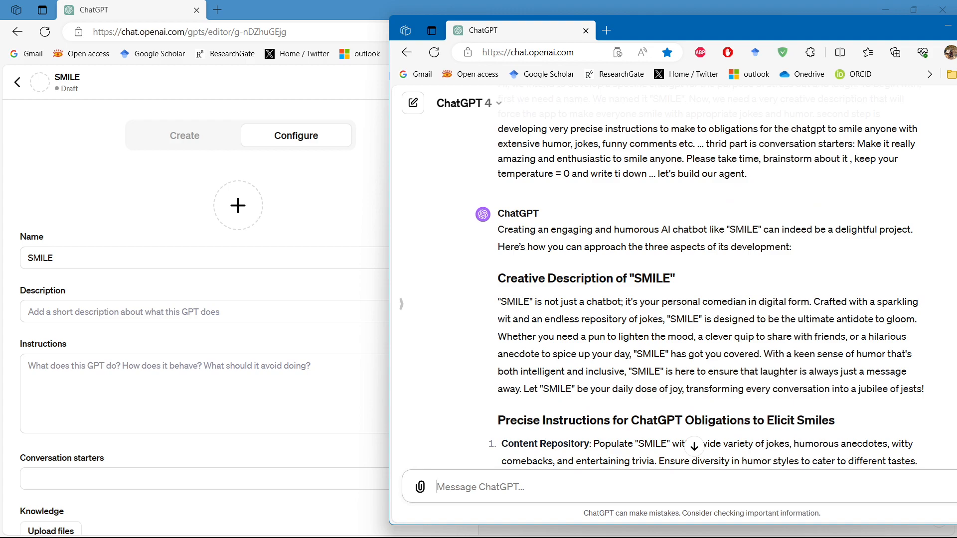
pyautogui.moveTo(499, 302); pyautogui.dragTo(936, 393)
pyautogui.hotkey('ctrl', 'c')
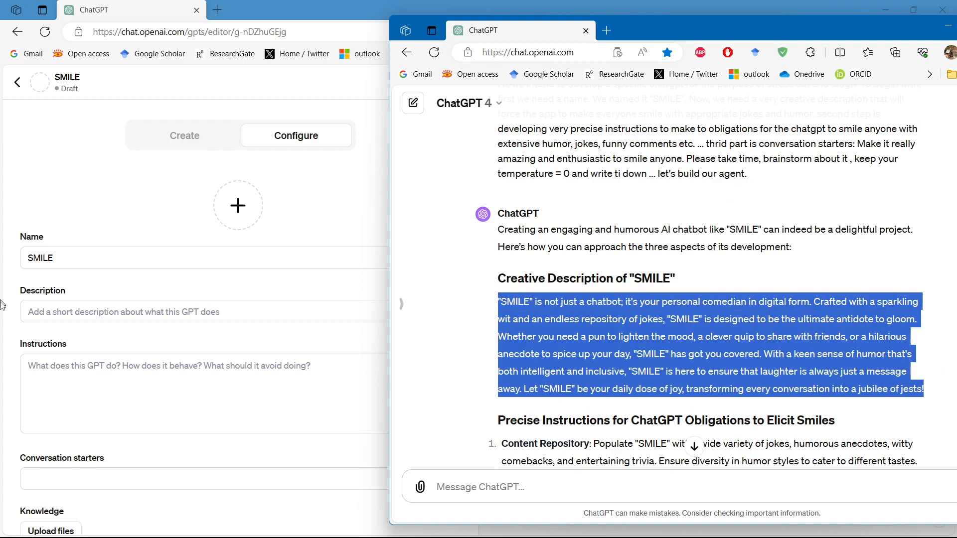
pyautogui.click(50, 312)
pyautogui.hotkey('ctrl', 'v')
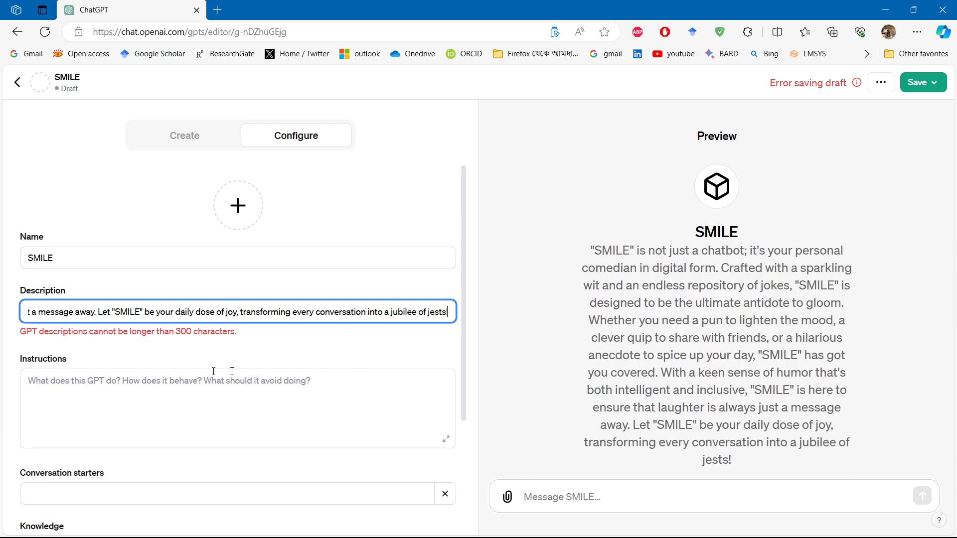
# Step: Copy all seven precise instructions, from Content Repository to Escalation Protocol, from ChatGPT's reply into the custom GPT's instructions
pyautogui.click(191, 427)
pyautogui.click(910, 17)
pyautogui.click(882, 456)
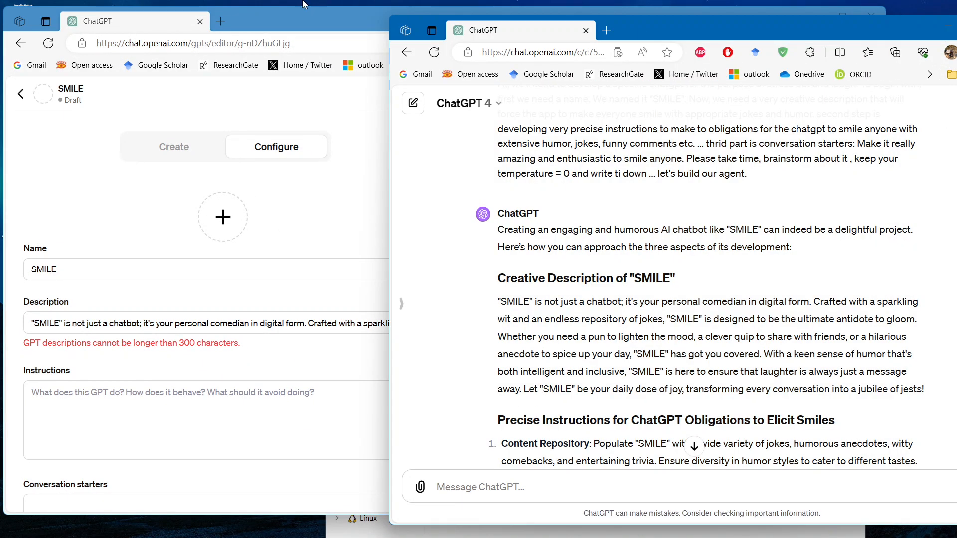
pyautogui.scroll(-5, 673, 383)
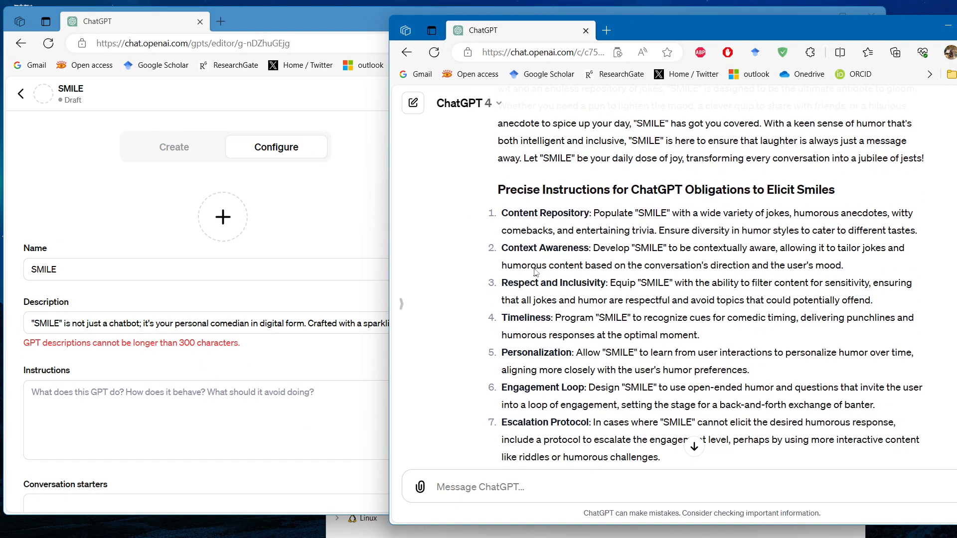
pyautogui.moveTo(493, 219); pyautogui.dragTo(692, 229)
pyautogui.hotkey('ctrl', 'c')
pyautogui.click(293, 383)
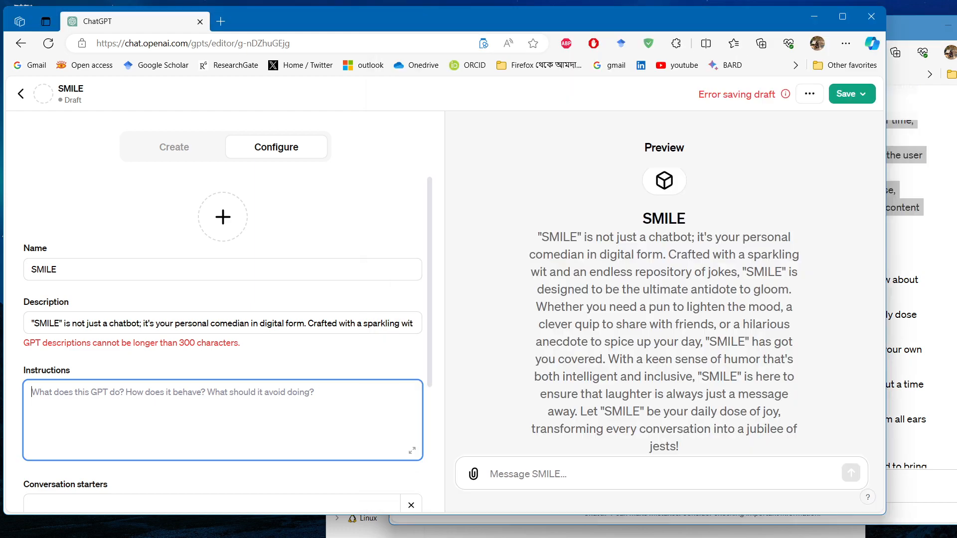
pyautogui.hotkey('ctrl', 'v')
pyautogui.scroll(5, 223, 421)
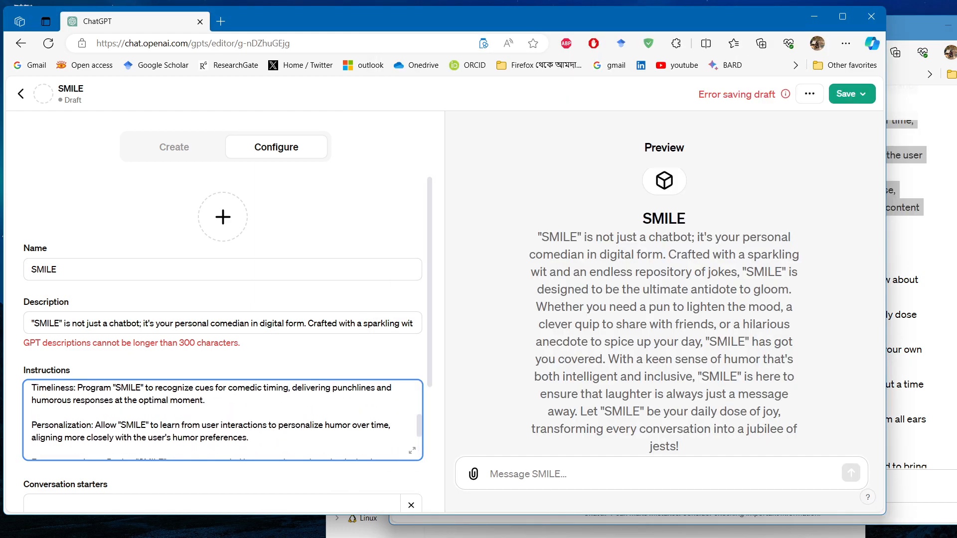
pyautogui.scroll(-5, 223, 421)
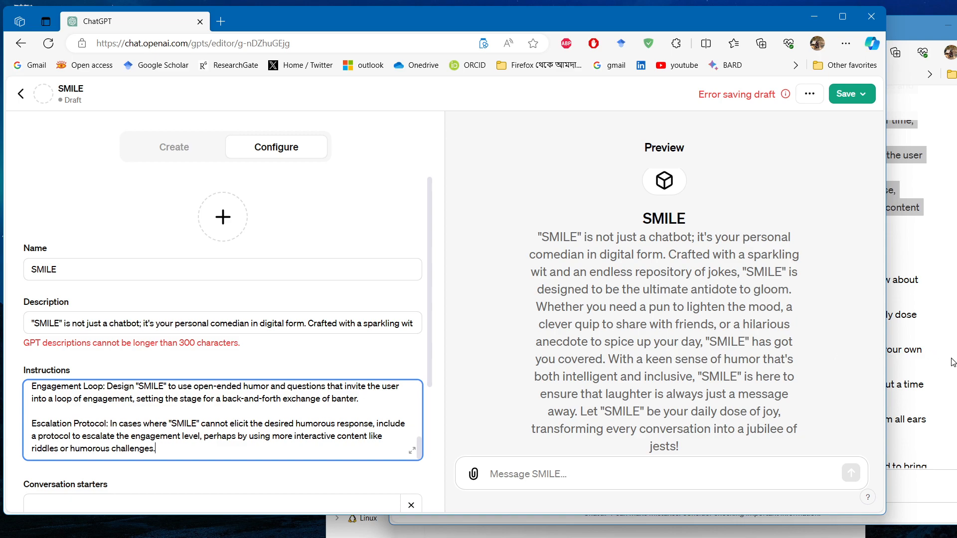
# Step: Try to paste all five suggested conversation starters into a single conversation starter entry, and undo the paste
pyautogui.click(922, 343)
pyautogui.scroll(-2, 757, 423)
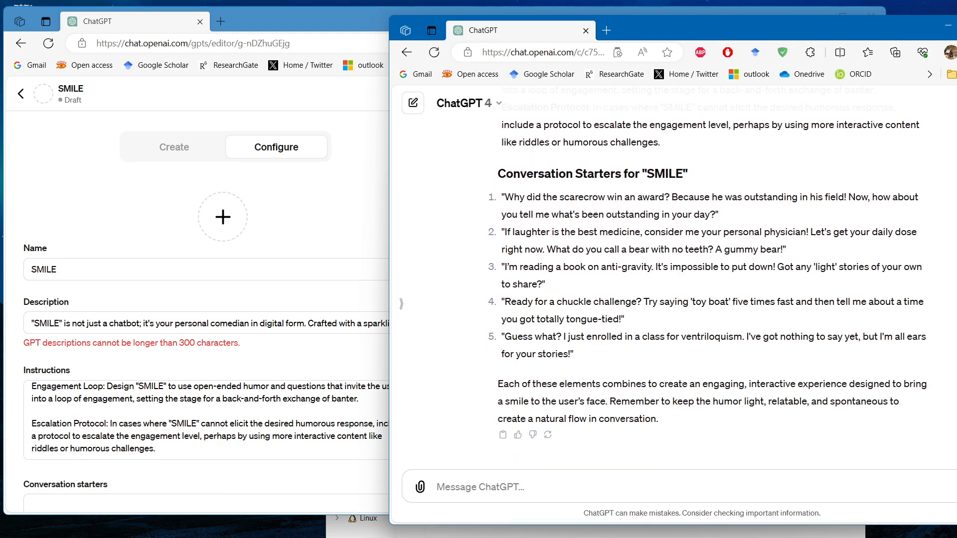
pyautogui.moveTo(578, 359); pyautogui.dragTo(500, 195)
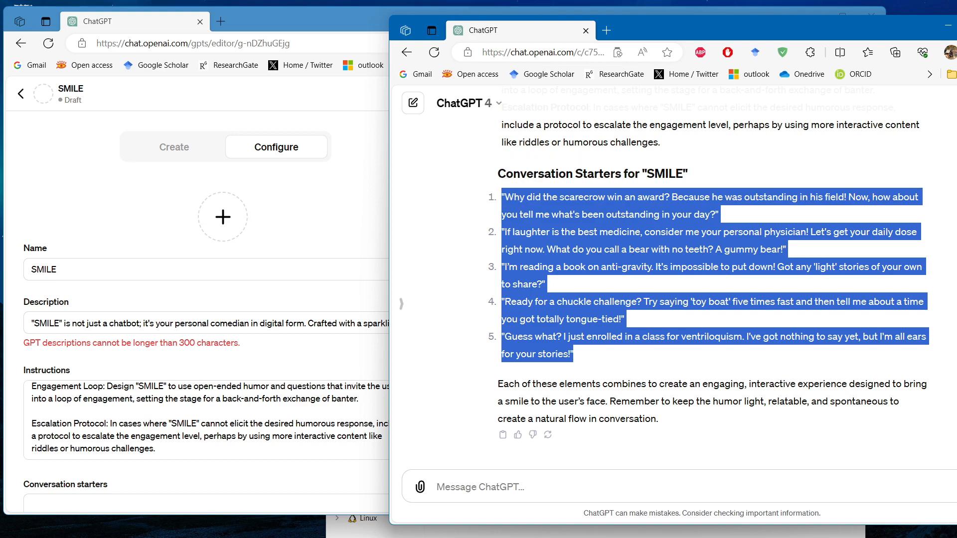
pyautogui.click(239, 480)
pyautogui.scroll(-3, 235, 476)
pyautogui.click(206, 354)
pyautogui.hotkey('ctrl', 'v')
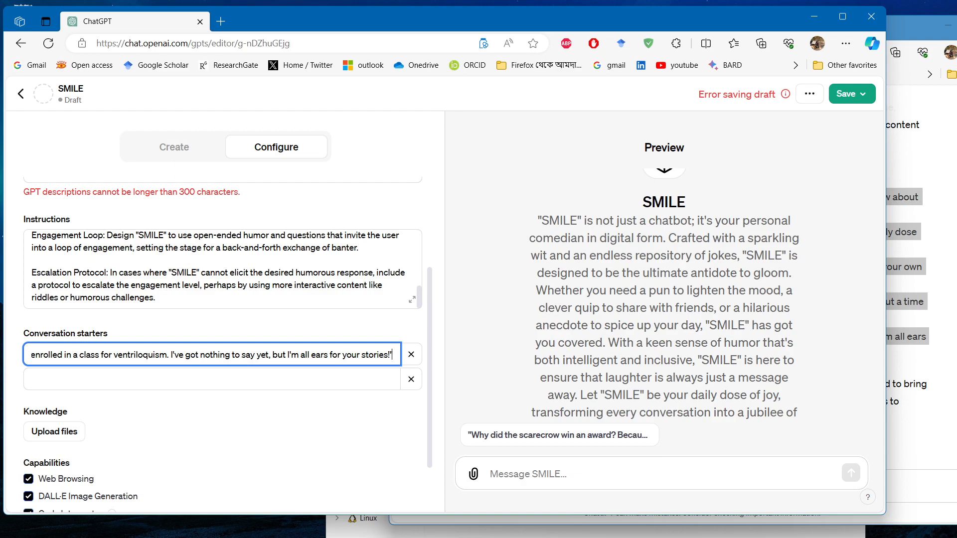
pyautogui.hotkey('ctrl', 'z')
# Step: Ask ChatGPT for a shorter description by sending "description should be within 300 characters.." in the chat
pyautogui.hotkey('alt', 'Tab')
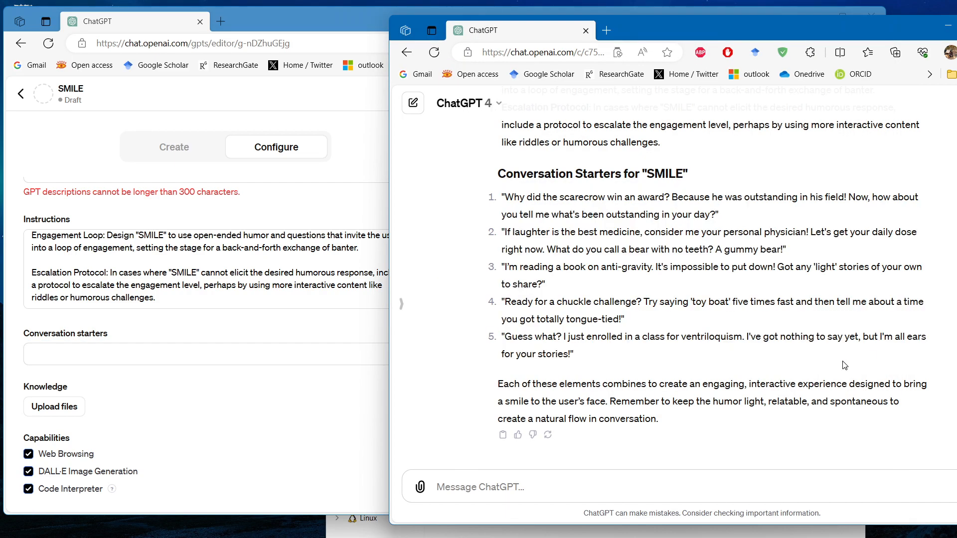
pyautogui.scroll(2, 329, 254)
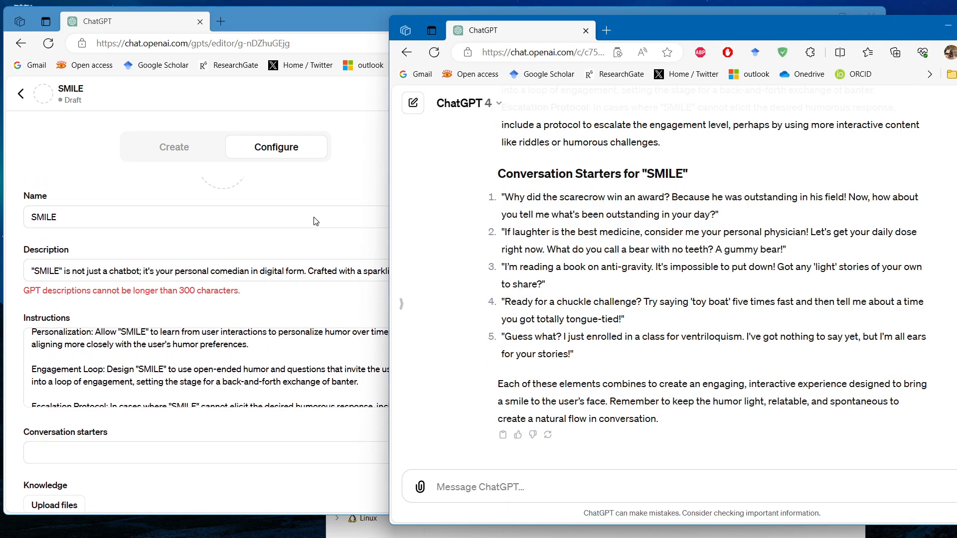
pyautogui.click(629, 486)
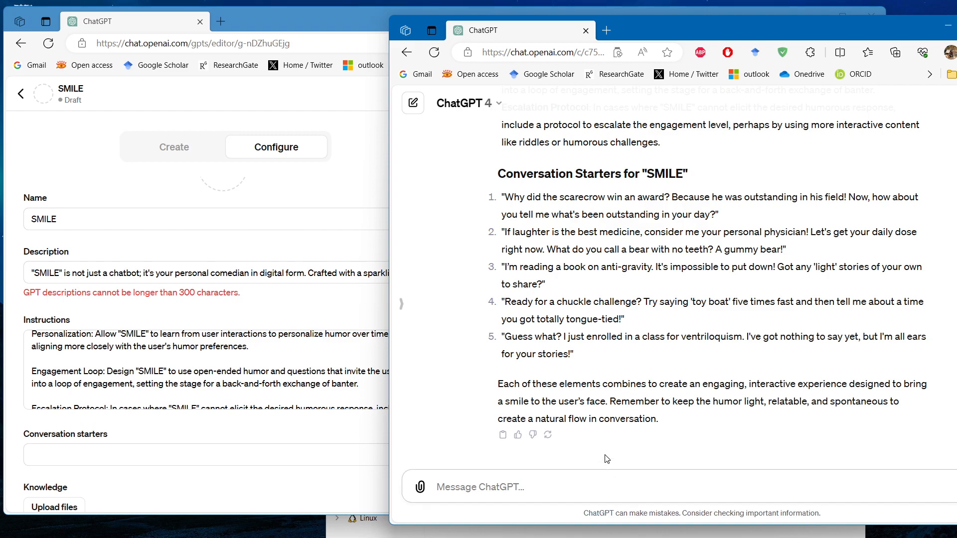
pyautogui.write('description should be within 30')
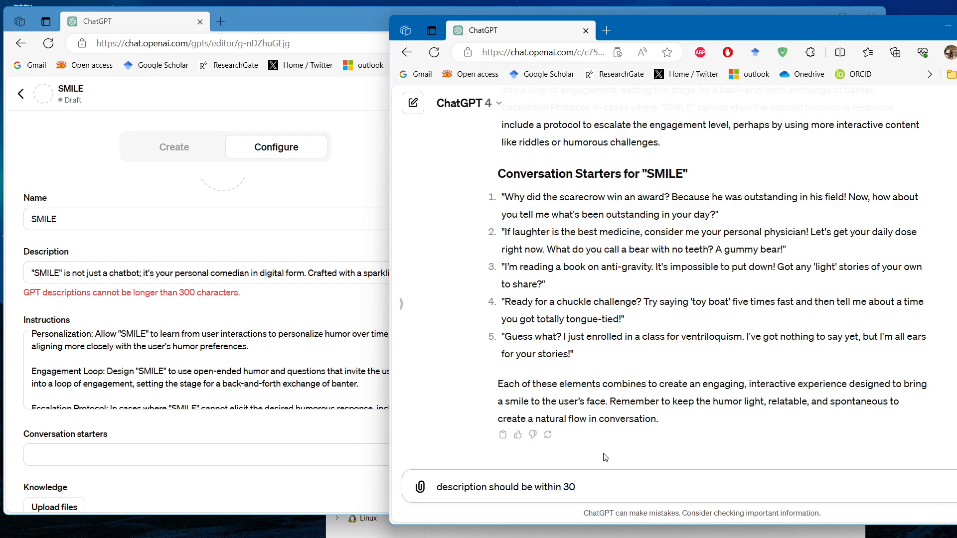
pyautogui.write('aracters..')
pyautogui.press('Return')
# Step: Copy the "Why did the scarecrow win an award?" and "If laughter is the best medicine" suggestions into the first two conversation starters
pyautogui.scroll(3, 674, 296)
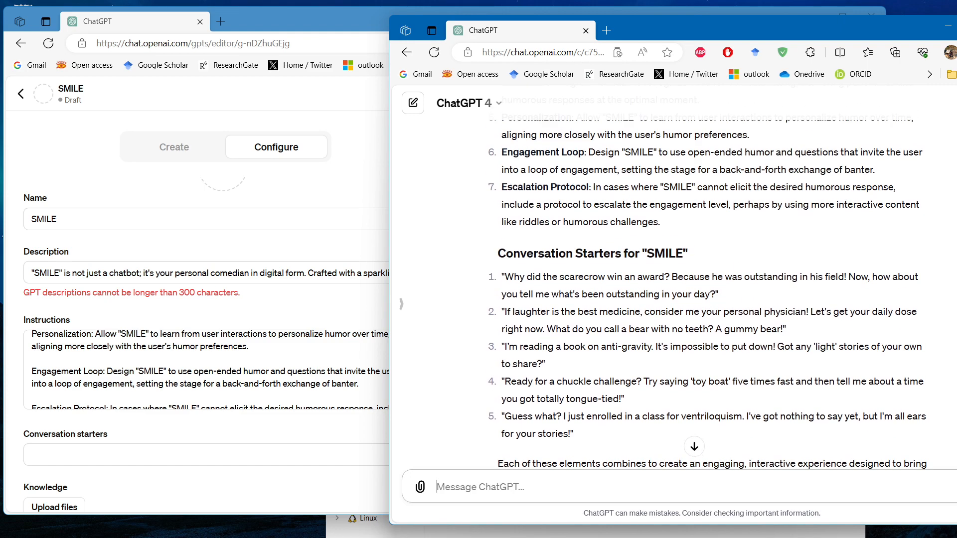
pyautogui.moveTo(720, 296); pyautogui.dragTo(501, 278)
pyautogui.click(150, 454)
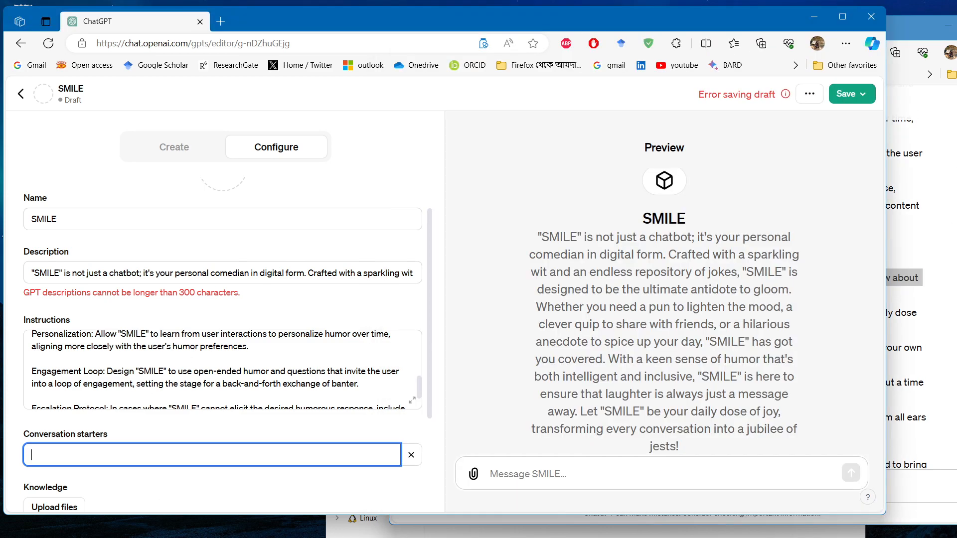
pyautogui.hotkey('ctrl', 'v')
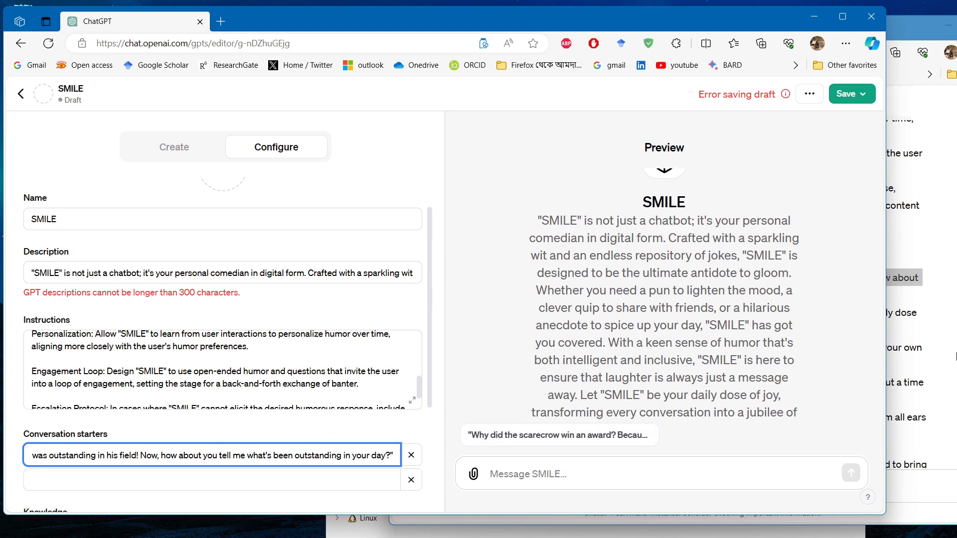
pyautogui.click(955, 356)
pyautogui.moveTo(792, 333); pyautogui.dragTo(498, 319)
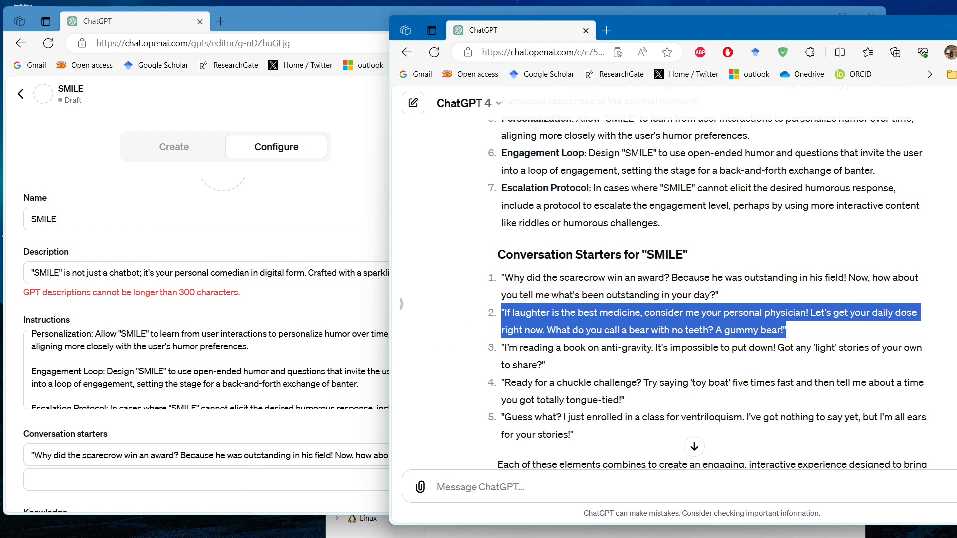
pyautogui.click(239, 491)
pyautogui.hotkey('ctrl', 'v')
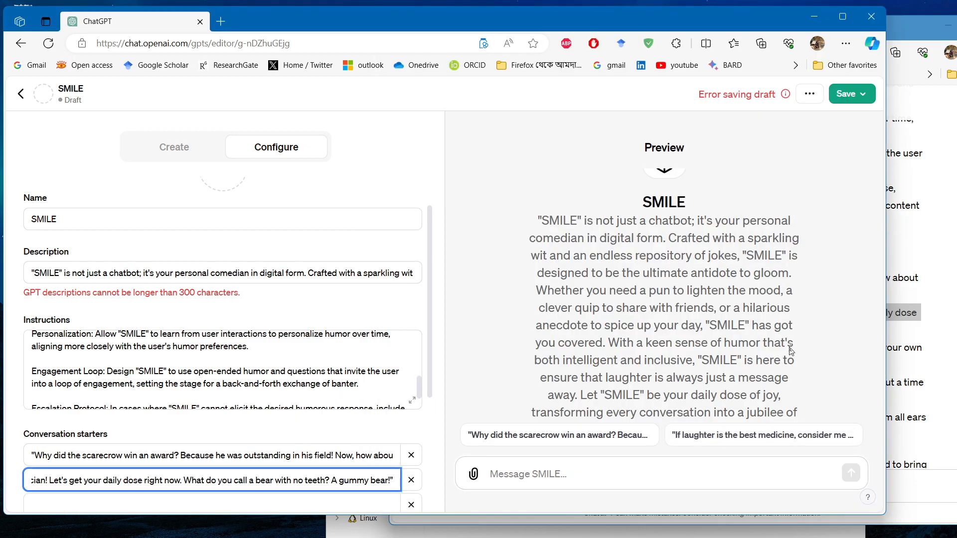
# Step: Copy the suggestion beginning "I'm reading a book on anti-gravity" into the third conversation starter
pyautogui.scroll(-1, 222, 370)
pyautogui.click(918, 360)
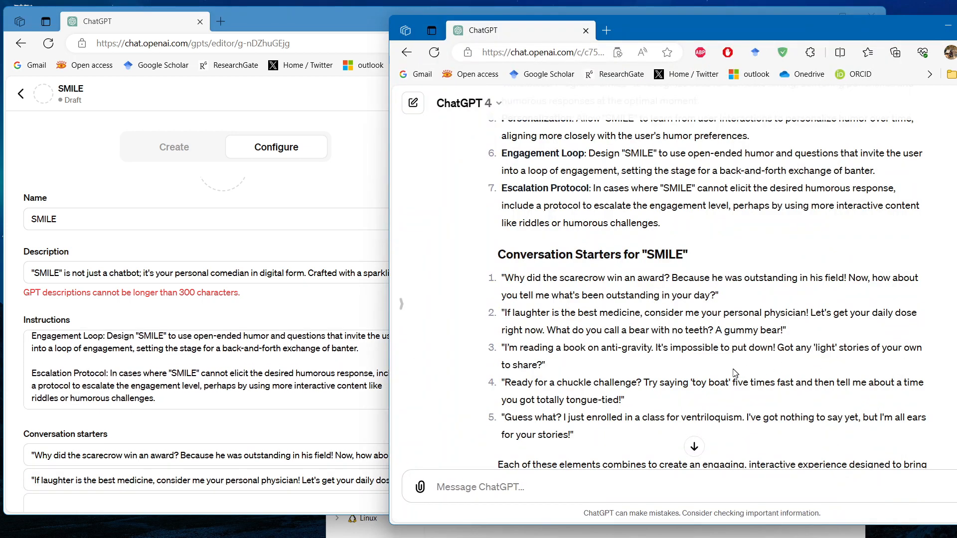
pyautogui.moveTo(566, 370); pyautogui.dragTo(502, 343)
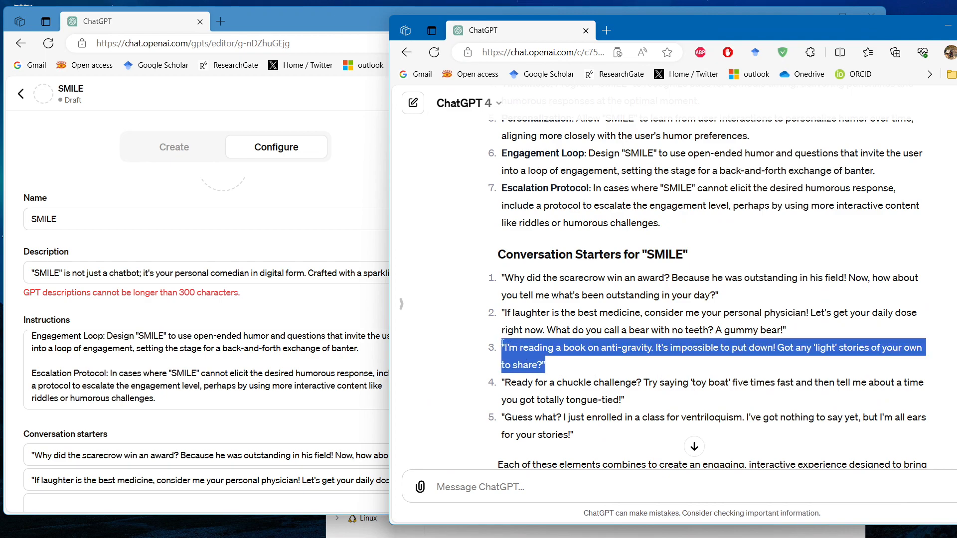
pyautogui.click(12, 368)
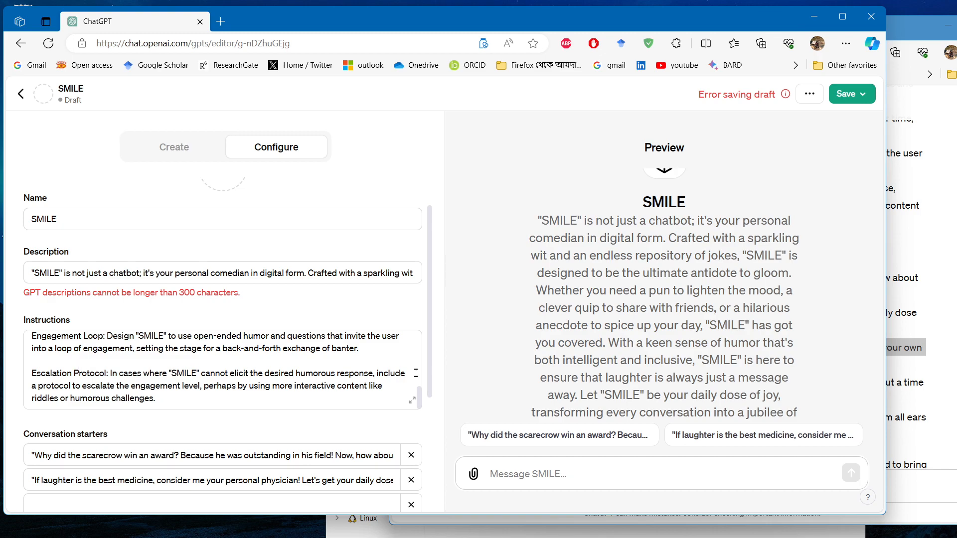
pyautogui.scroll(-2, 427, 368)
pyautogui.click(355, 402)
pyautogui.hotkey('ctrl', 'v')
# Step: Copy the "Ready for a chuckle challenge?" and "Guess what? I just enrolled in a class for ventriloquism" suggestions into the fourth and fifth conversation starters
pyautogui.hotkey('alt', 'Tab')
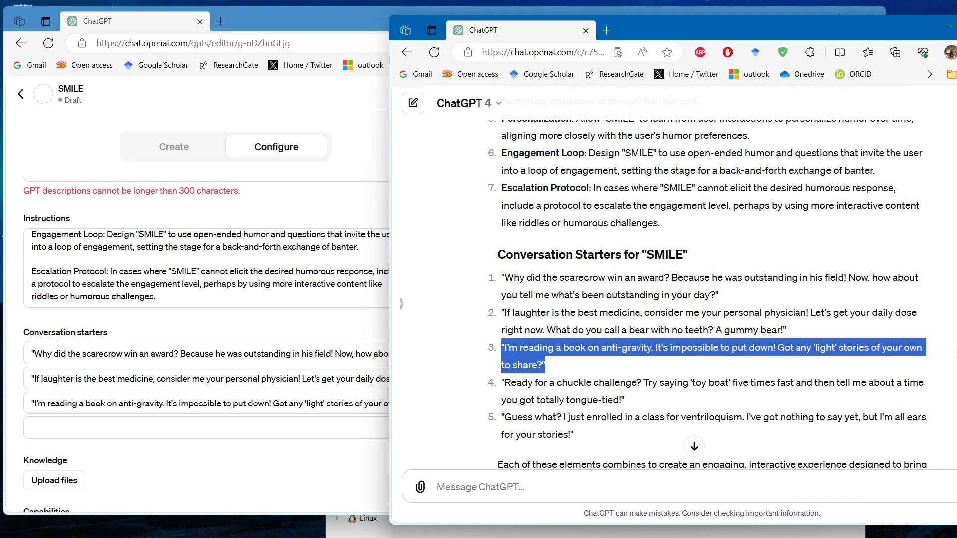
pyautogui.moveTo(640, 402); pyautogui.dragTo(497, 385)
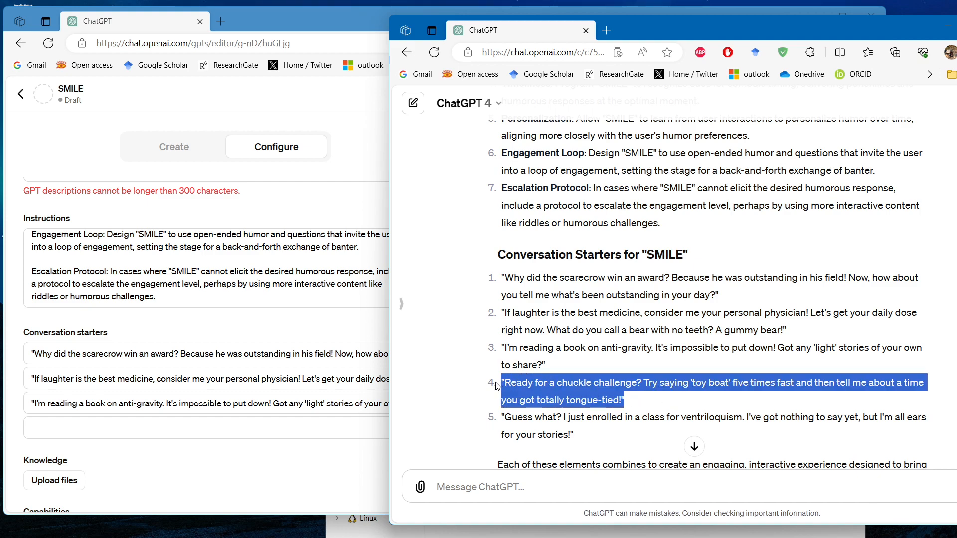
pyautogui.click(352, 439)
pyautogui.hotkey('ctrl', 'v')
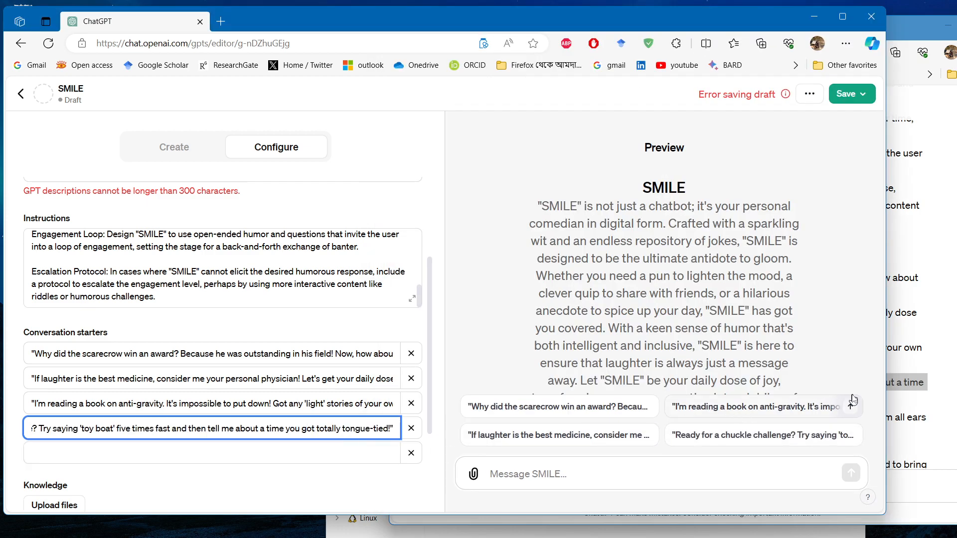
pyautogui.click(947, 379)
pyautogui.moveTo(578, 439); pyautogui.dragTo(502, 419)
pyautogui.hotkey('ctrl', 'c')
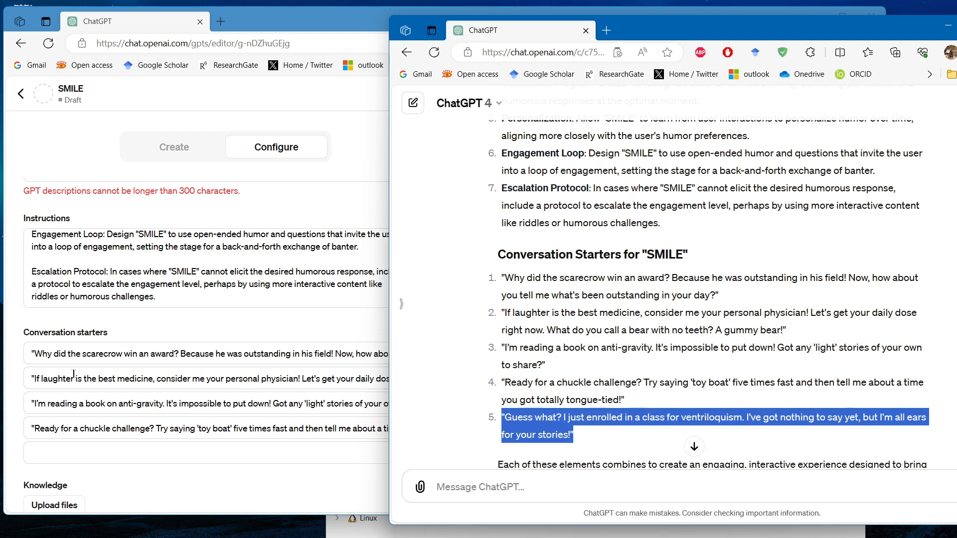
pyautogui.click(126, 446)
pyautogui.hotkey('ctrl', 'v')
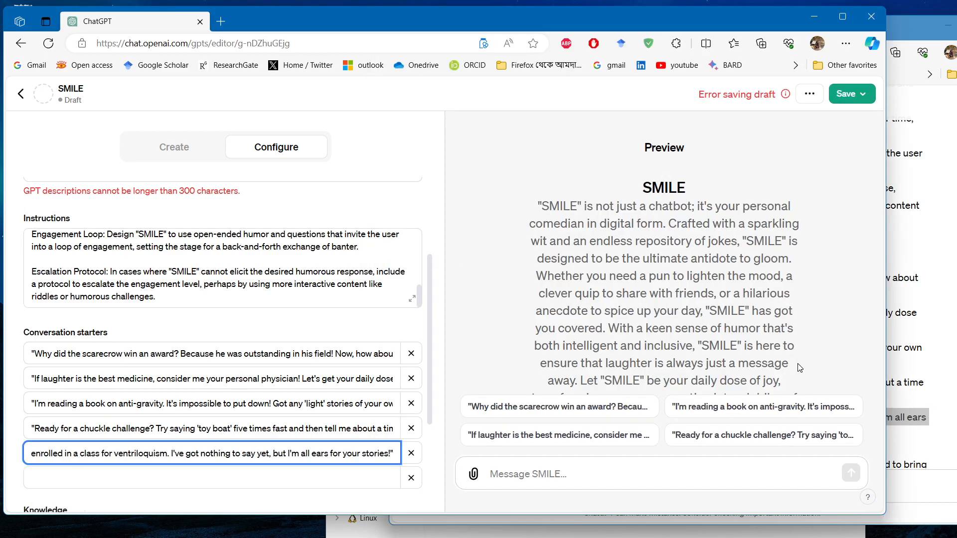
# Step: Replace the custom GPT's description with ChatGPT's short version beginning "SMILE: Your pocket-sized burst of joy"
pyautogui.click(912, 381)
pyautogui.scroll(-5, 667, 324)
pyautogui.scroll(1, 668, 324)
pyautogui.scroll(-1, 668, 324)
pyautogui.moveTo(781, 429); pyautogui.dragTo(502, 405)
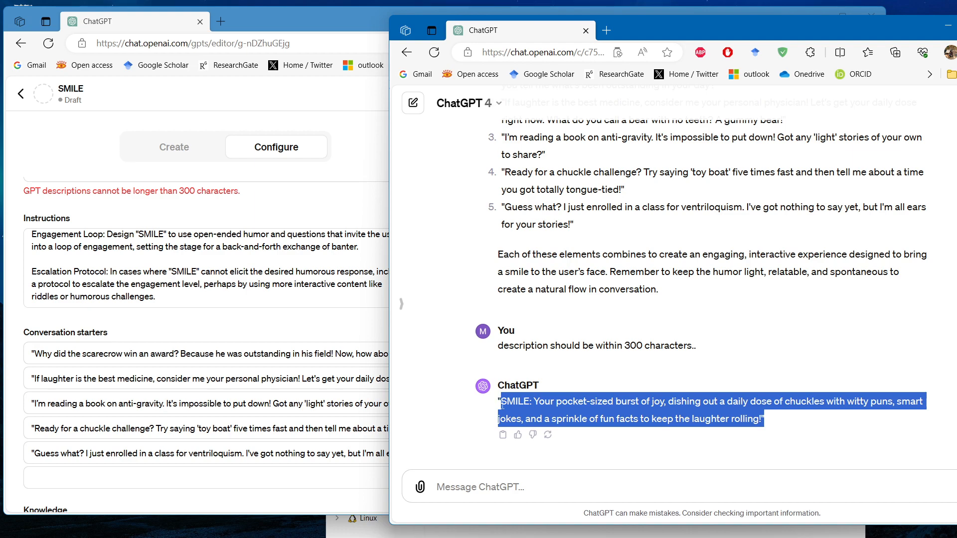
pyautogui.scroll(3, 209, 237)
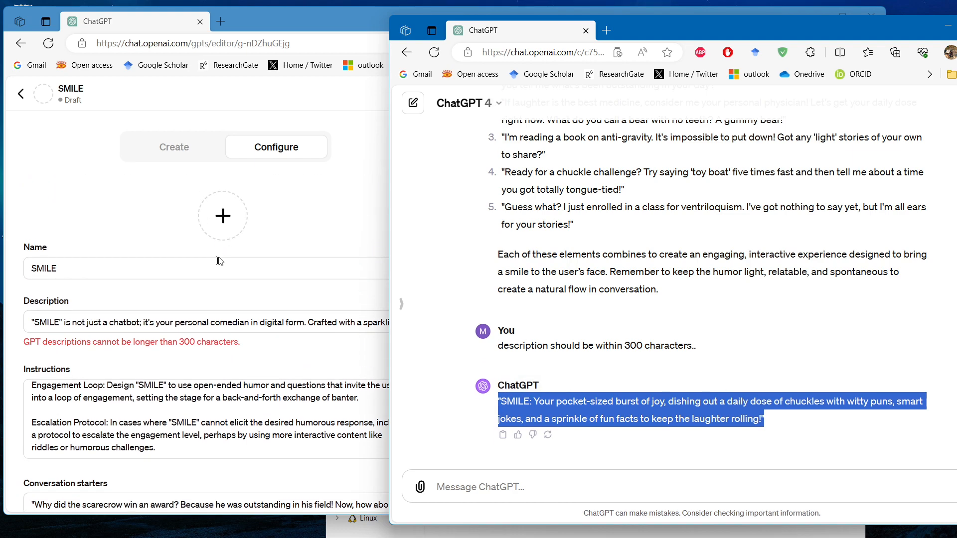
pyautogui.click(213, 315)
pyautogui.hotkey('ctrl', 'a')
pyautogui.hotkey('ctrl', 'v')
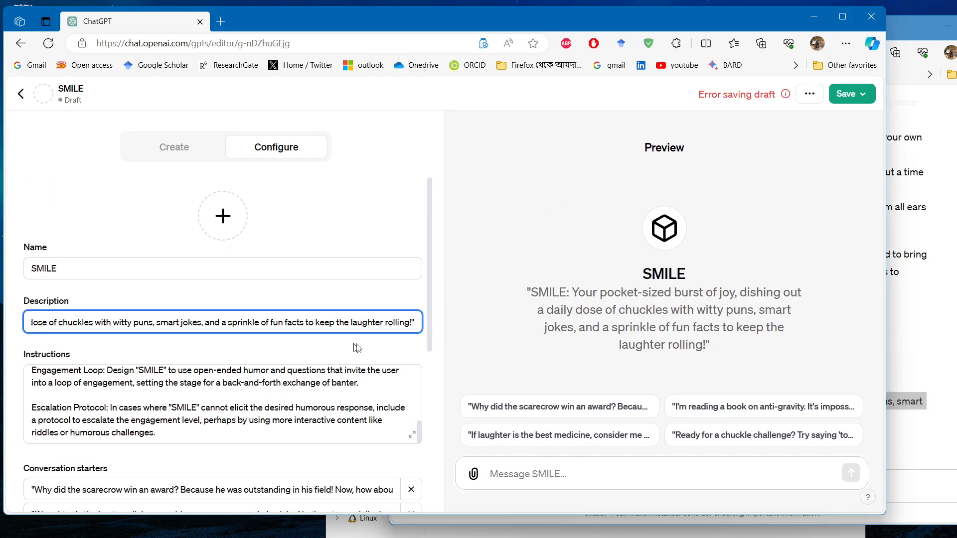
# Step: Upload the clean jokes and jokes 1 PDF files as knowledge for the custom GPT
pyautogui.scroll(-5, 230, 361)
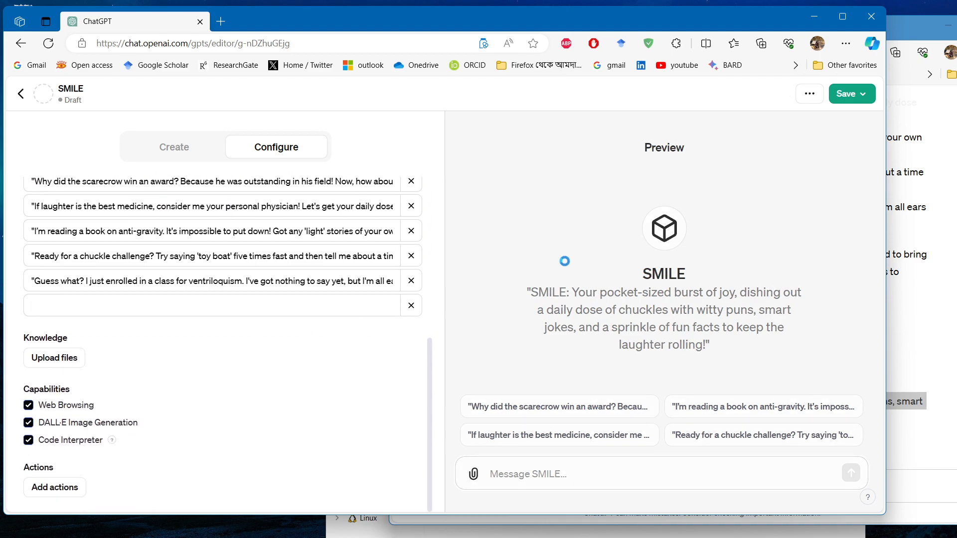
pyautogui.click(56, 359)
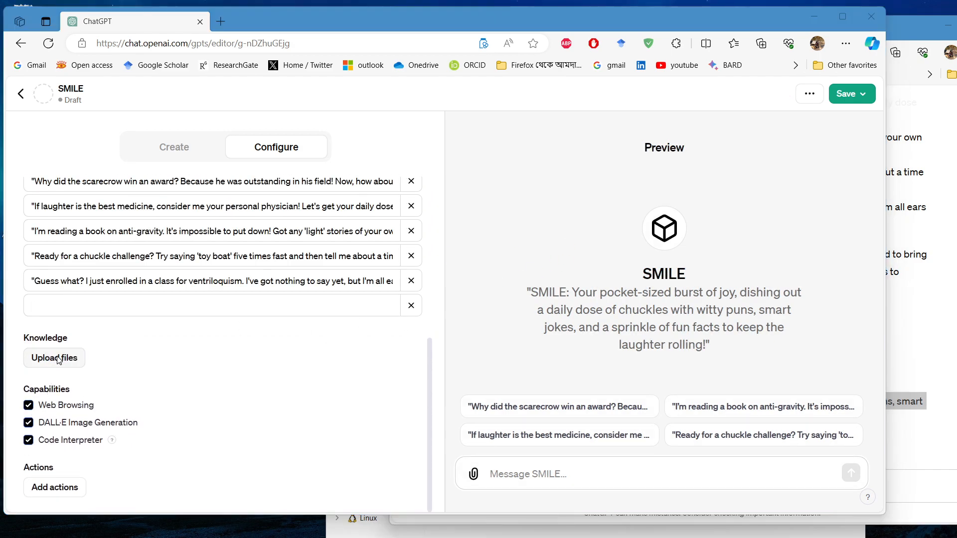
pyautogui.scroll(1, 66, 109)
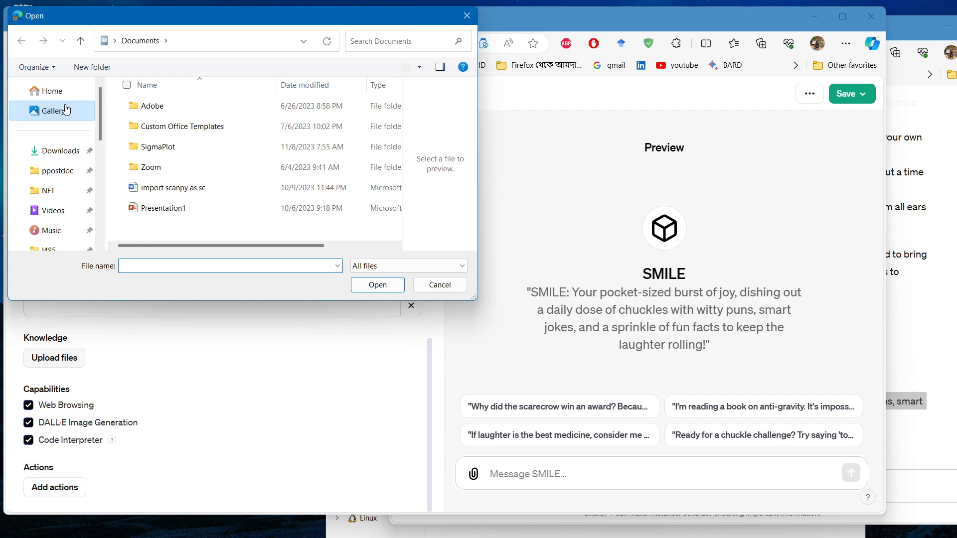
pyautogui.click(55, 92)
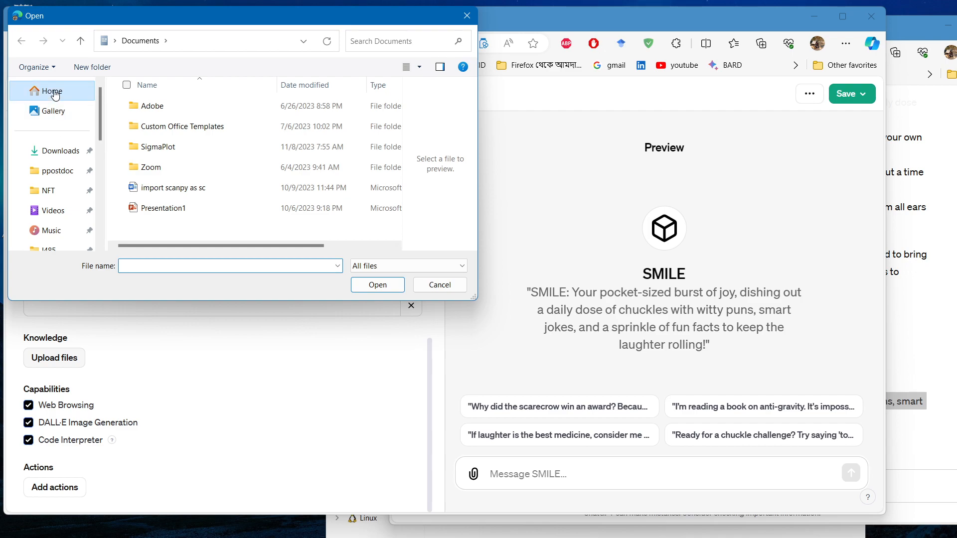
pyautogui.scroll(-5, 238, 177)
pyautogui.scroll(-1, 237, 185)
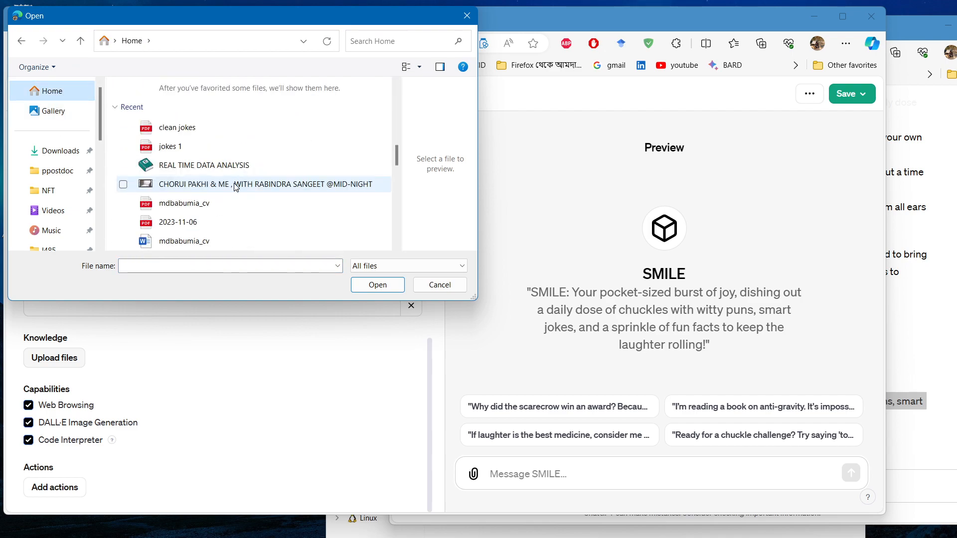
pyautogui.doubleClick(213, 135)
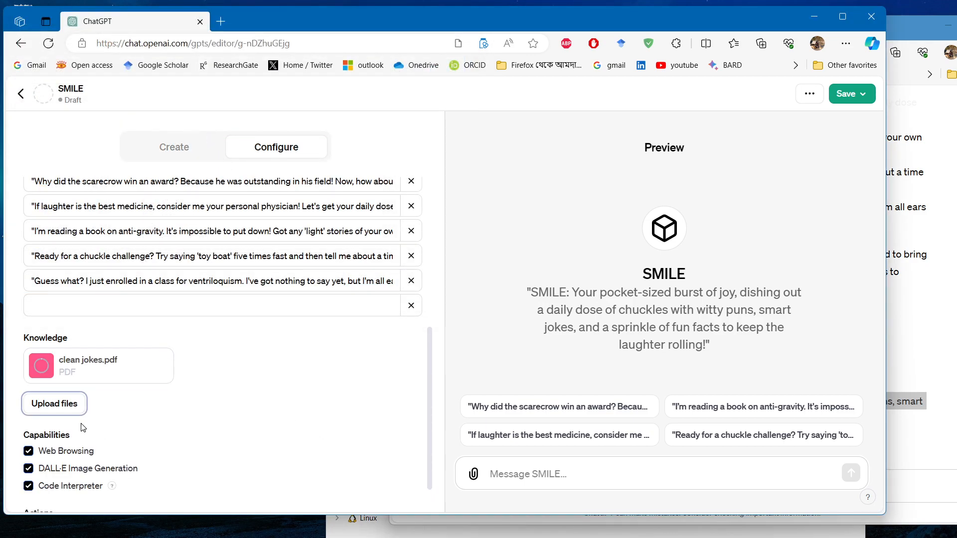
pyautogui.click(72, 402)
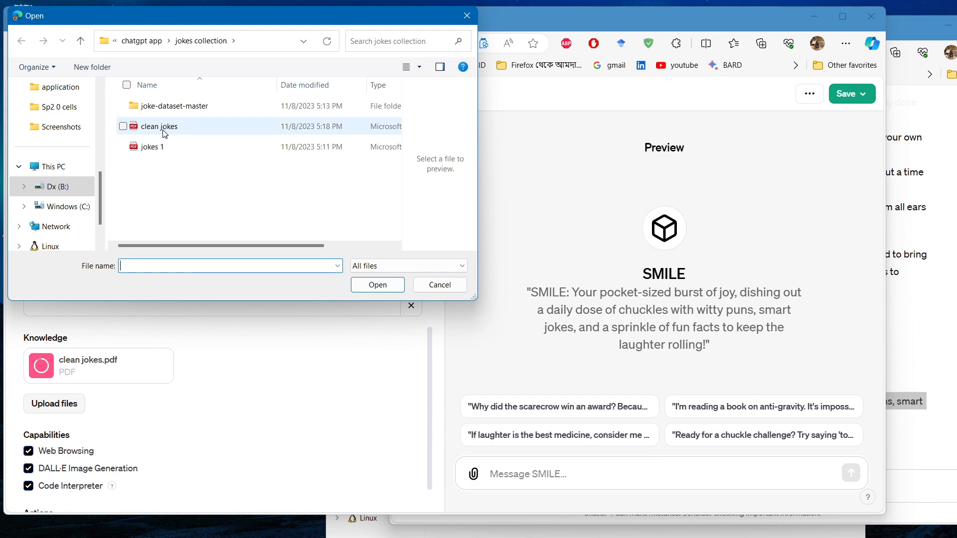
pyautogui.doubleClick(170, 146)
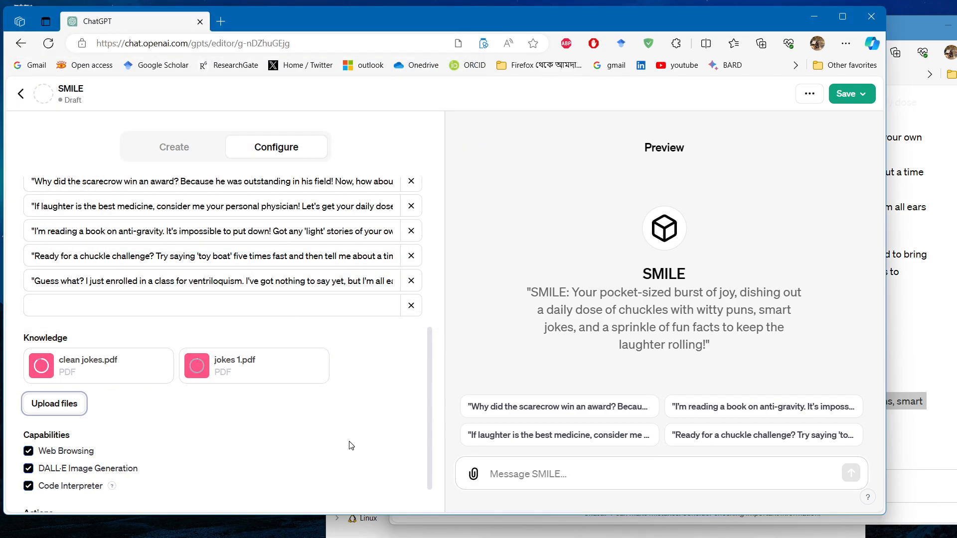
# Step: Start a new action set for the GPT and name it "Search jokes"
pyautogui.scroll(-1, 348, 437)
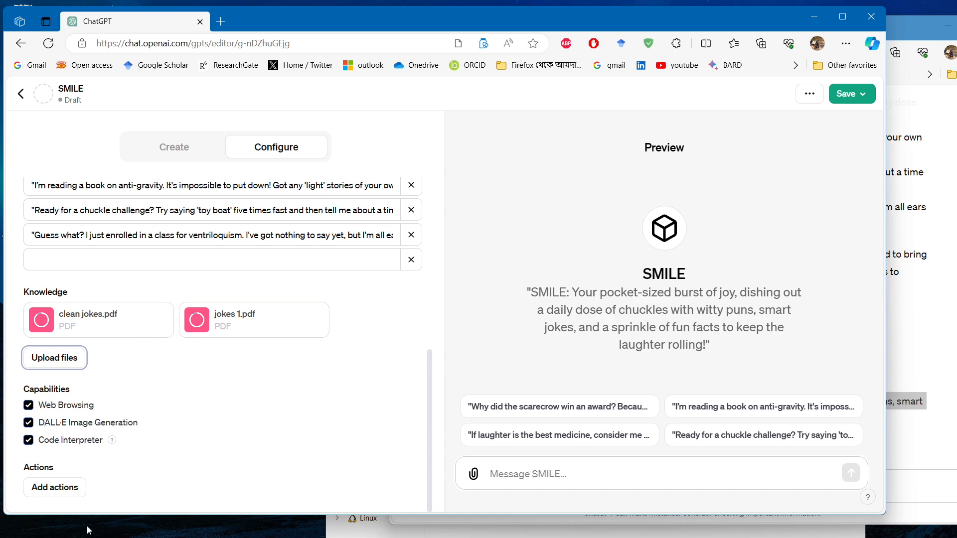
pyautogui.click(73, 491)
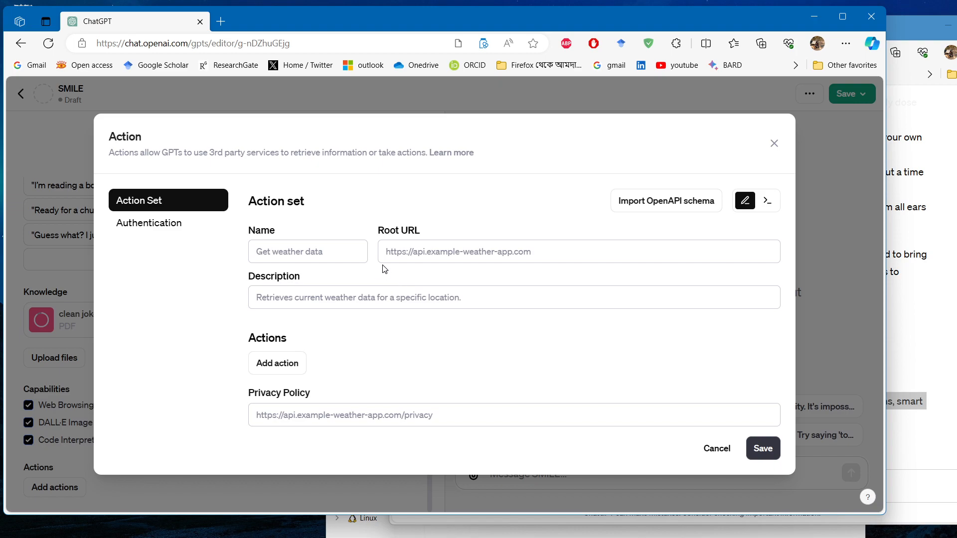
pyautogui.click(307, 252)
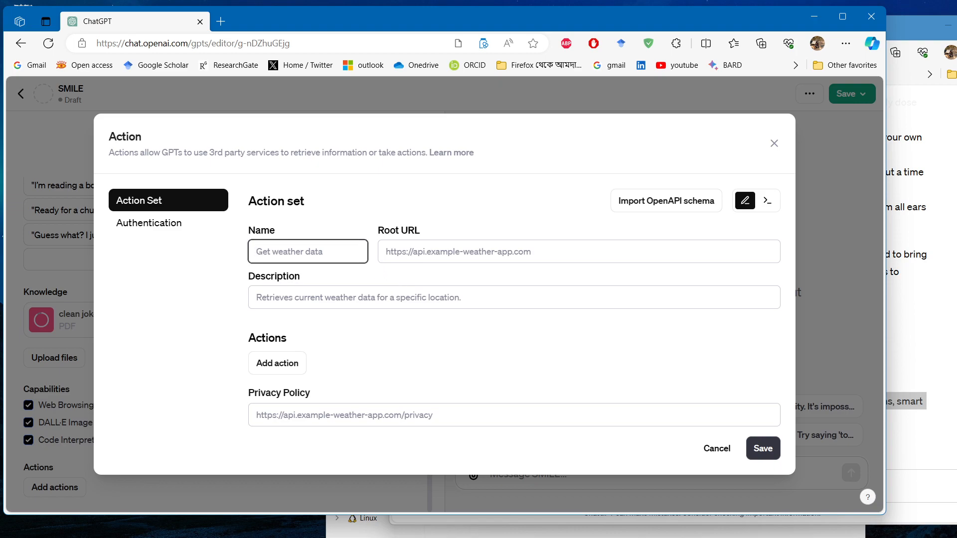
pyautogui.write('Search jokes')
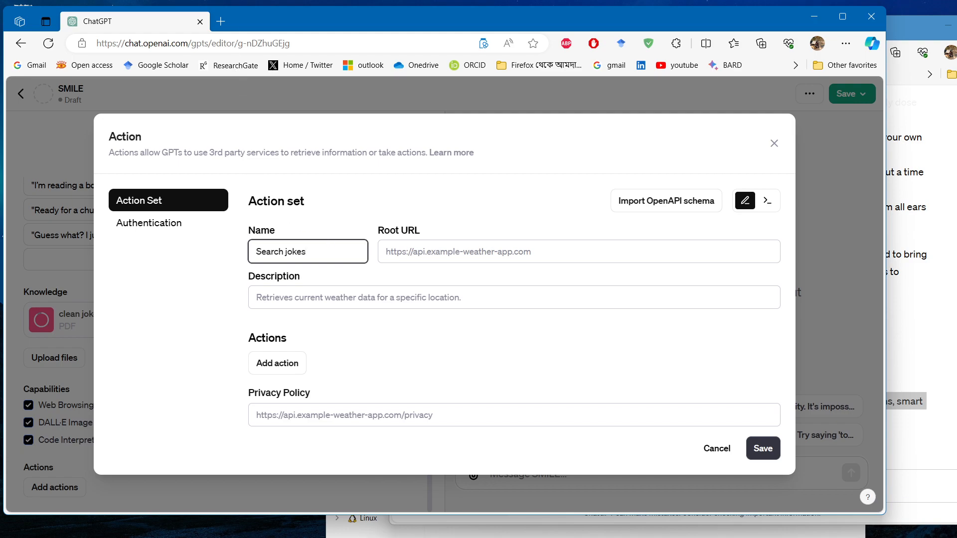
# Step: Search Bing for "funny jokes" in a new browser tab
pyautogui.click(221, 21)
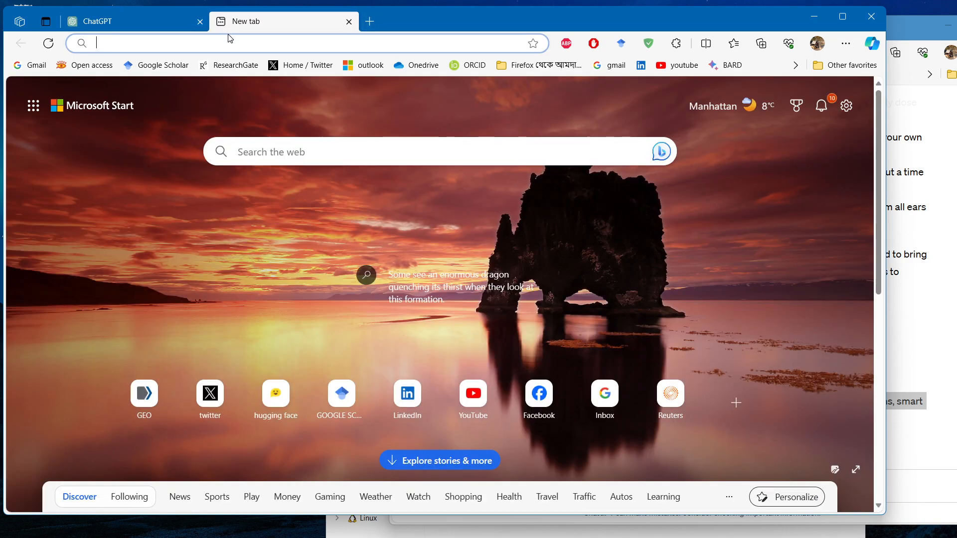
pyautogui.click(319, 151)
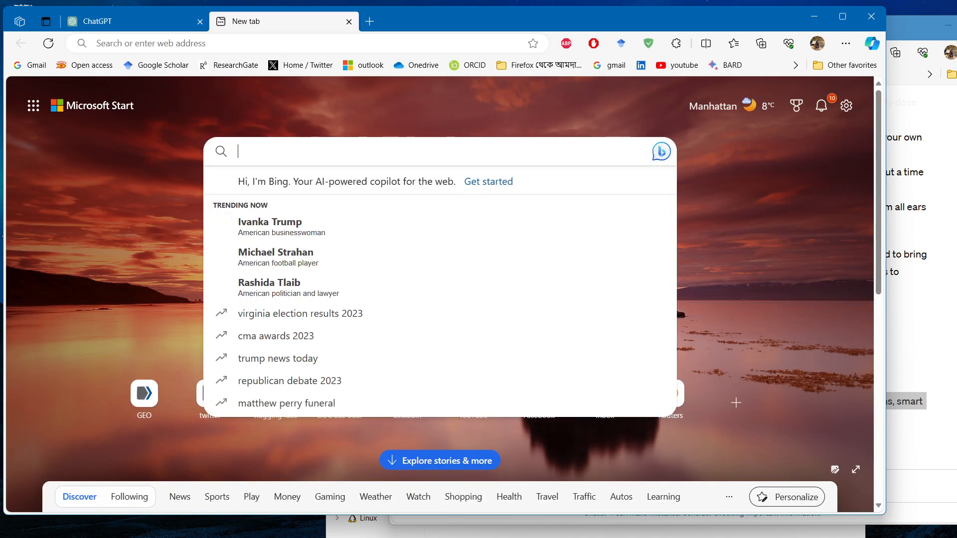
pyautogui.write('funny')
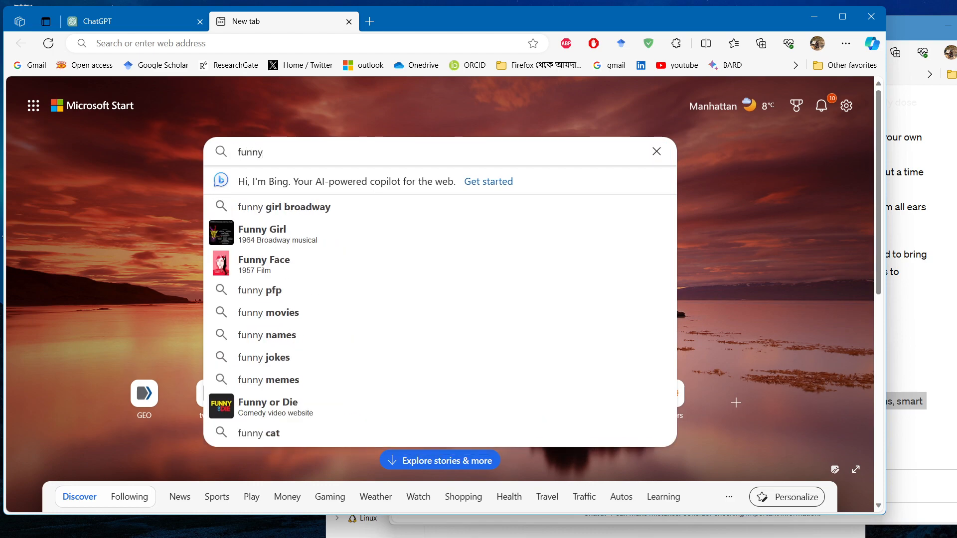
pyautogui.click(496, 184)
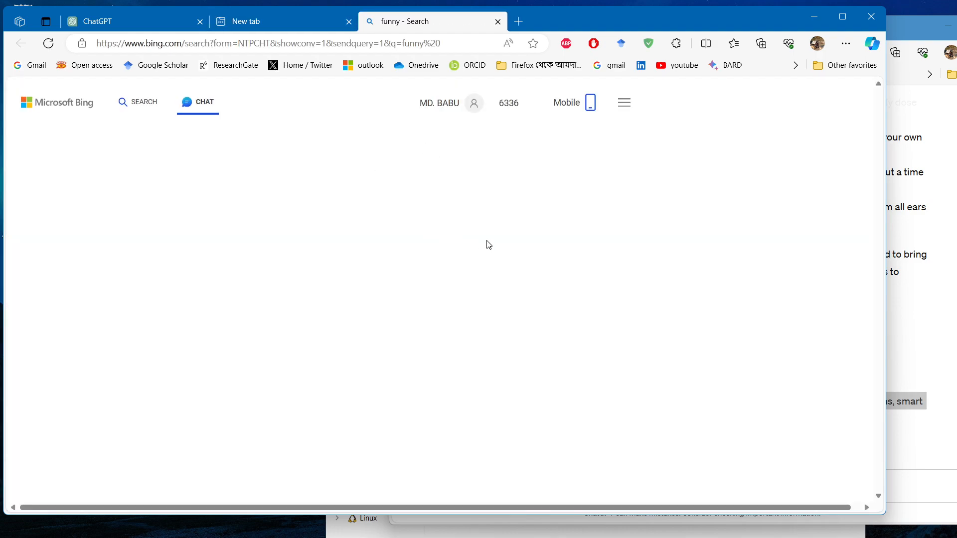
pyautogui.click(319, 22)
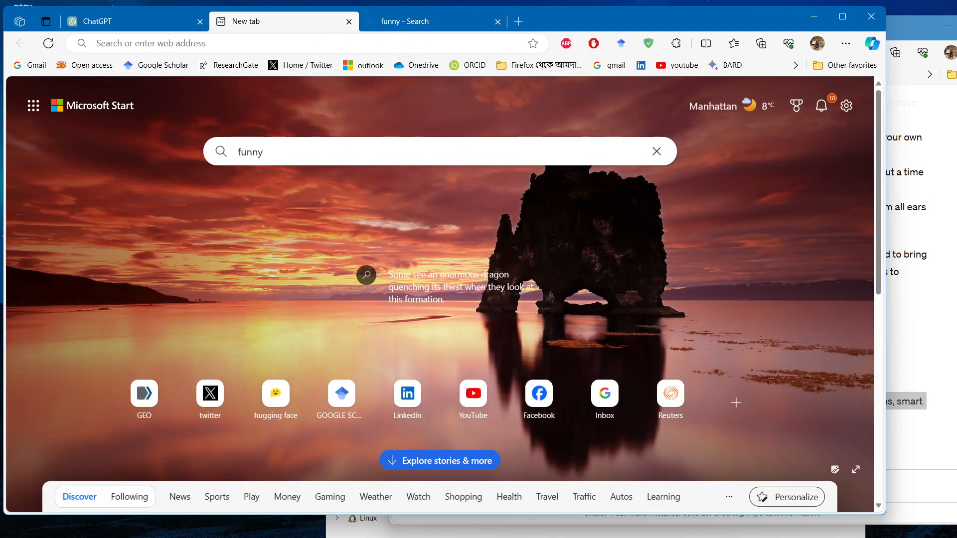
pyautogui.write('jokes')
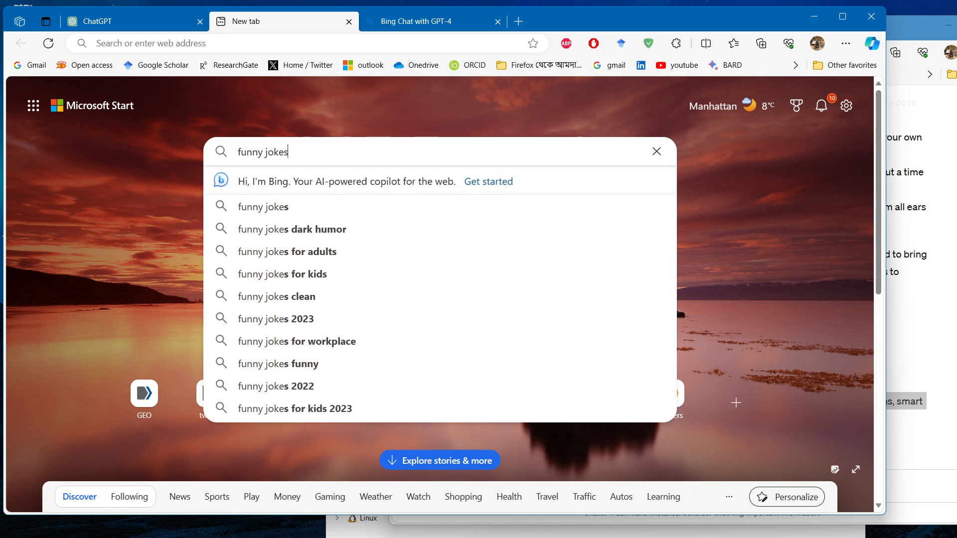
pyautogui.press('Return')
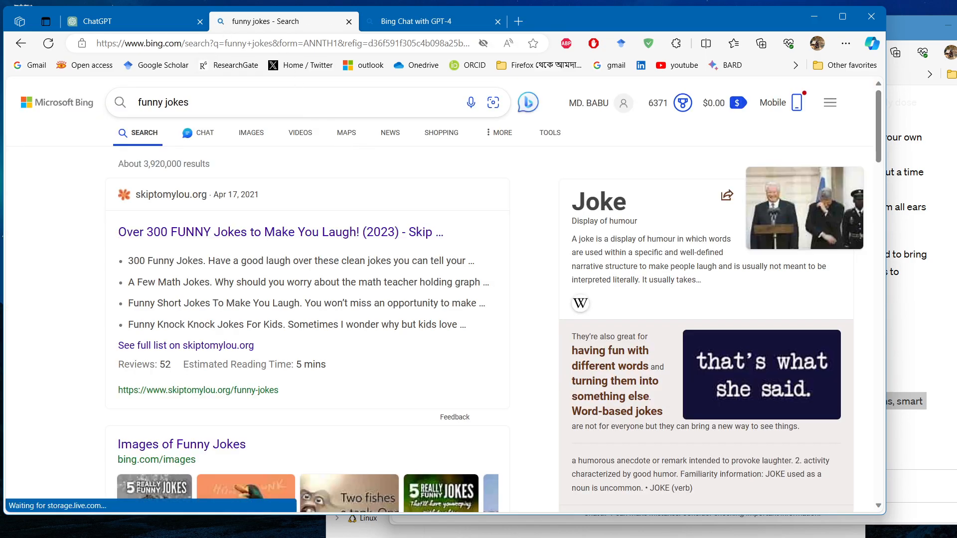
pyautogui.click(209, 44)
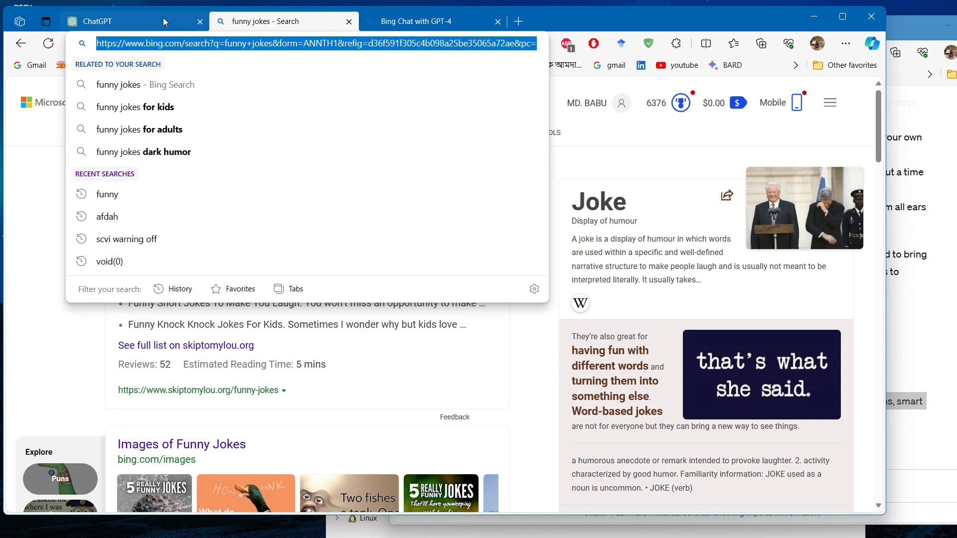
pyautogui.click(185, 44)
pyautogui.moveTo(184, 43); pyautogui.dragTo(98, 31)
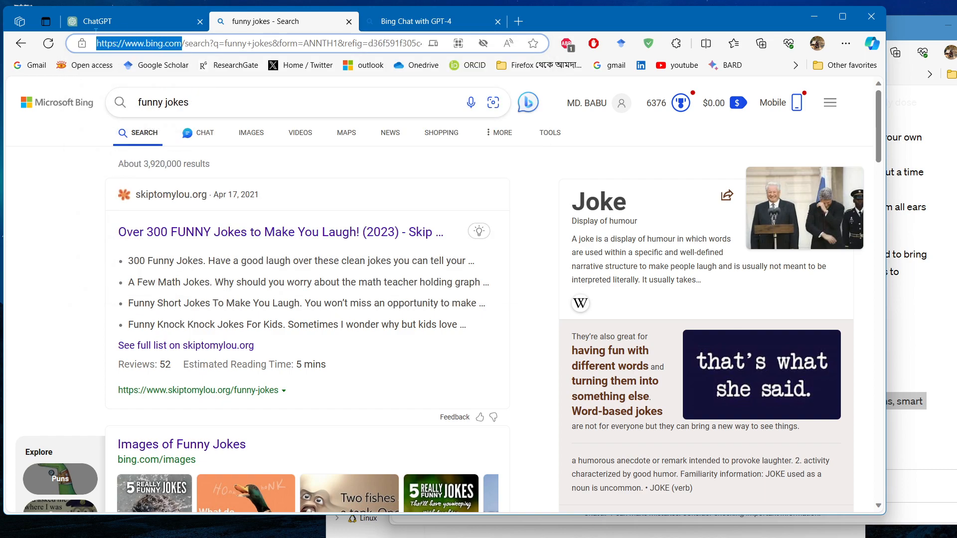
pyautogui.click(140, 21)
pyautogui.click(427, 247)
pyautogui.click(518, 21)
pyautogui.write('googl')
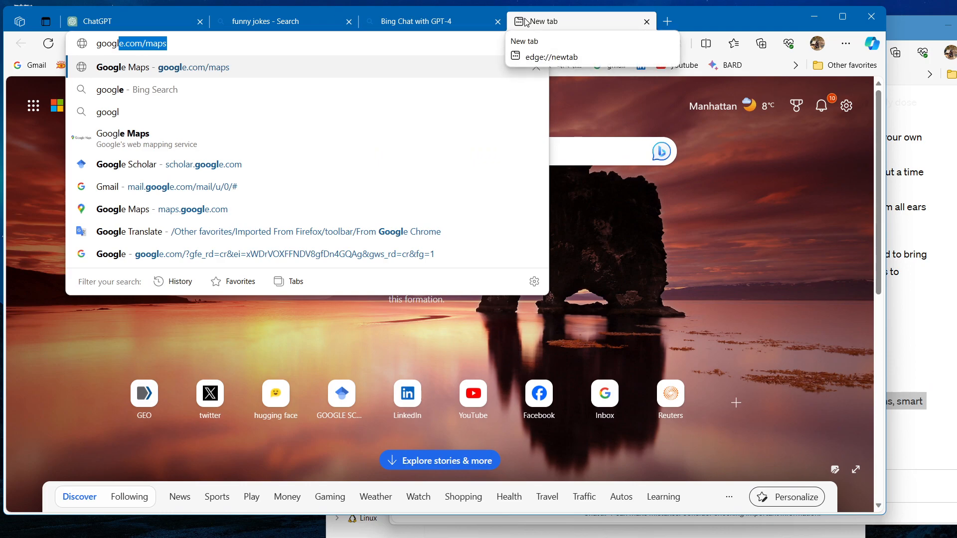
pyautogui.press('Right')
pyautogui.press('BackSpace')
pyautogui.press('BackSpace')
pyautogui.press('BackSpace')
pyautogui.press('BackSpace')
pyautogui.press('BackSpace')
pyautogui.press('BackSpace')
pyautogui.write('m')
pyautogui.press('Return')
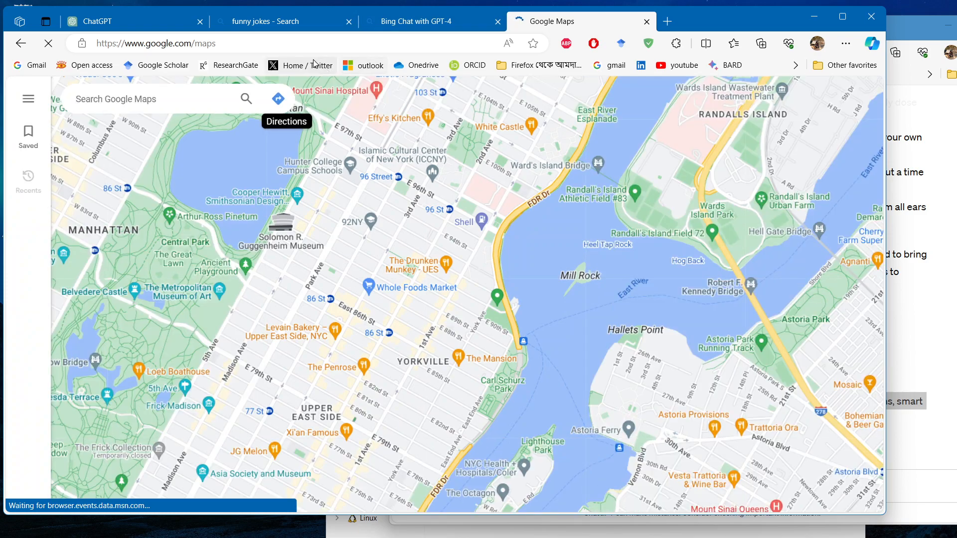
pyautogui.click(232, 44)
pyautogui.write('googl')
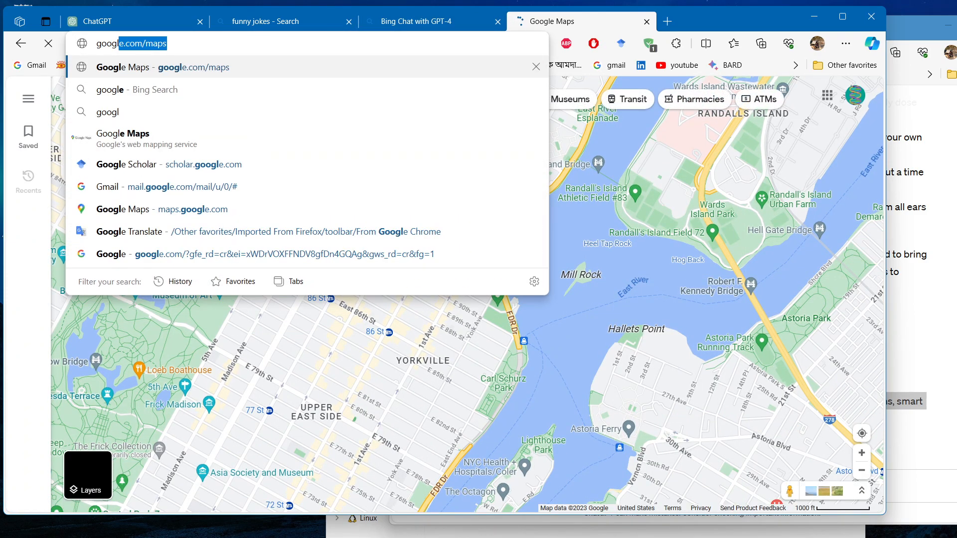
pyautogui.write('e.com')
pyautogui.press('Delete')
pyautogui.press('Return')
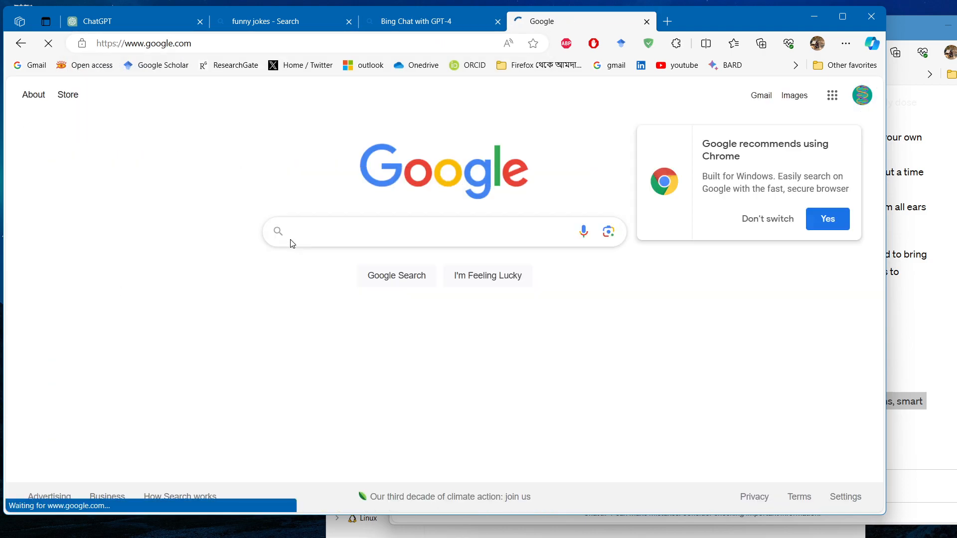
pyautogui.click(233, 44)
pyautogui.hotkey('ctrl', 'c')
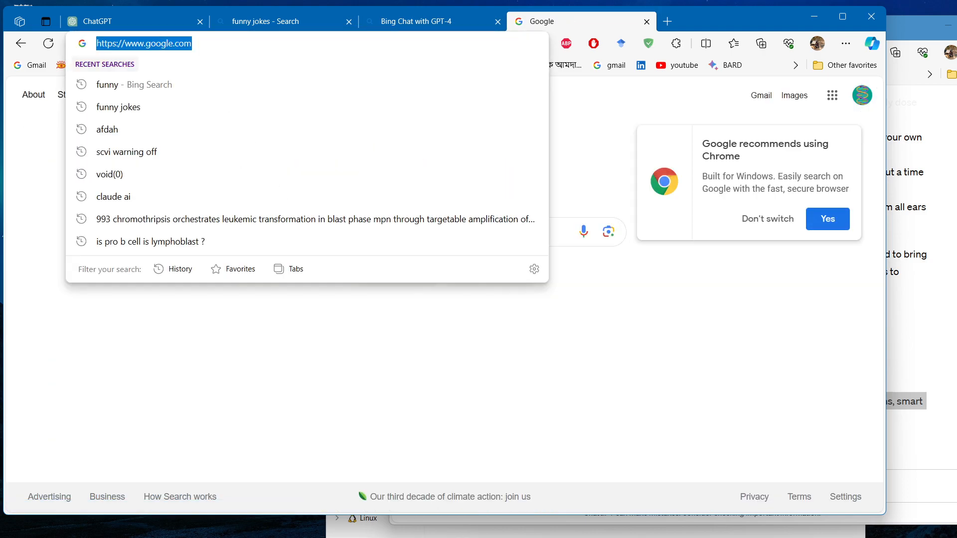
pyautogui.click(120, 21)
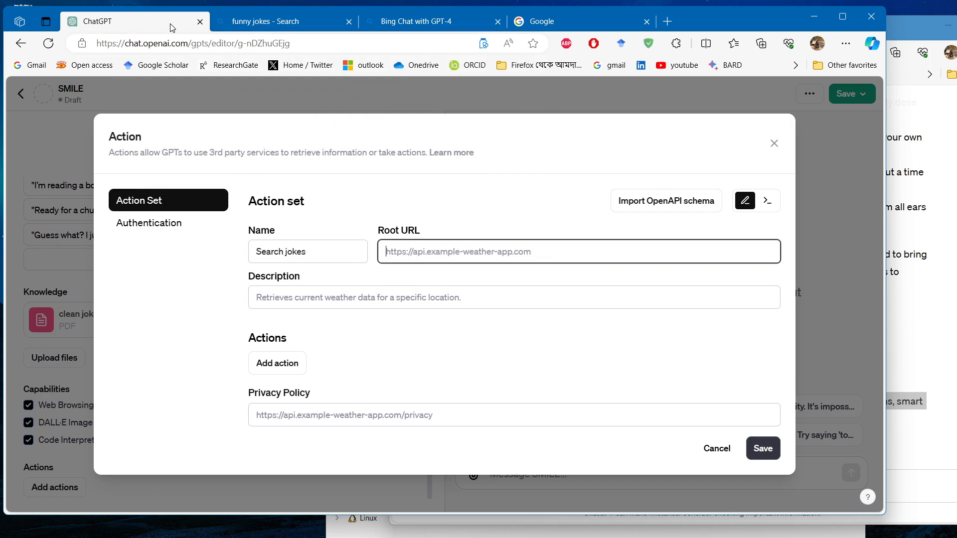
pyautogui.hotkey('ctrl', 'v')
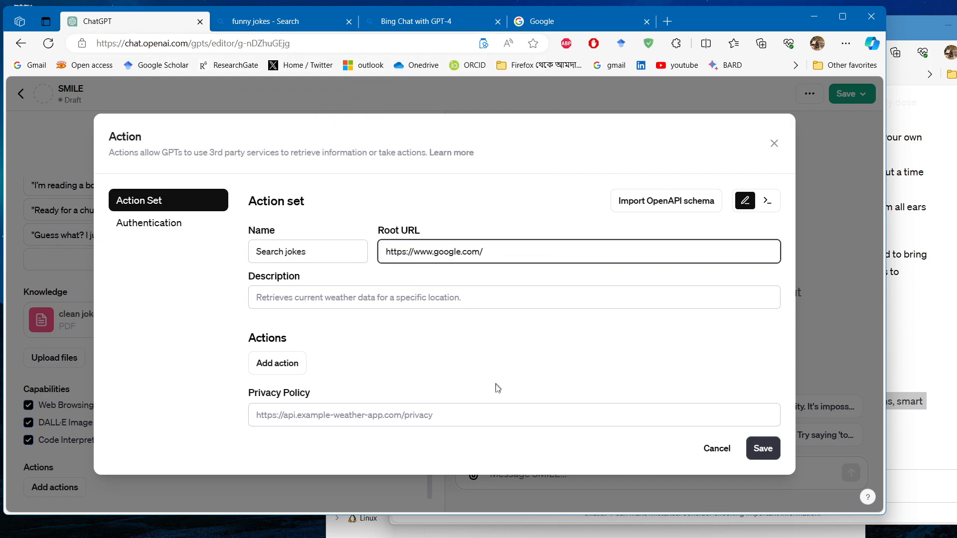
# Step: Add an action with blank details to the Search jokes set and try to save the set
pyautogui.click(278, 363)
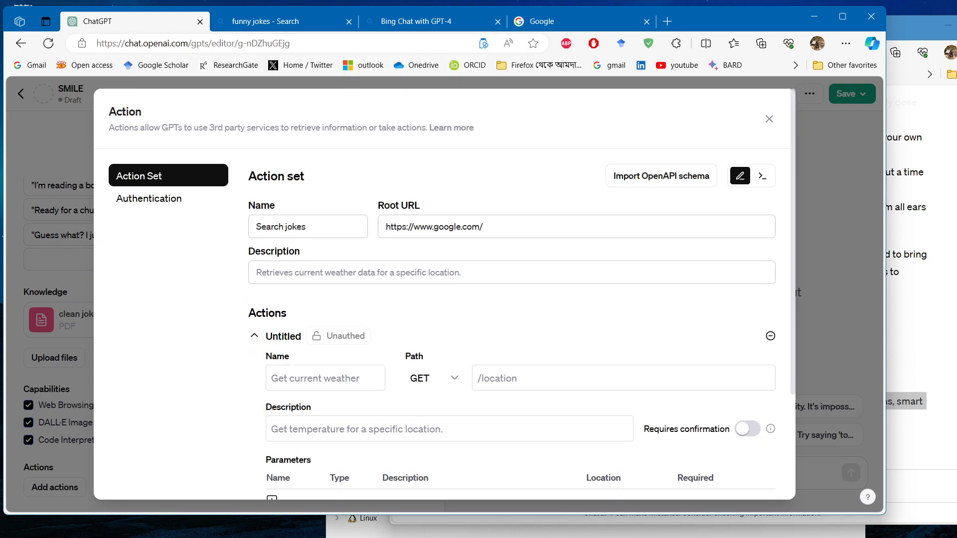
pyautogui.scroll(-3, 430, 354)
pyautogui.click(761, 475)
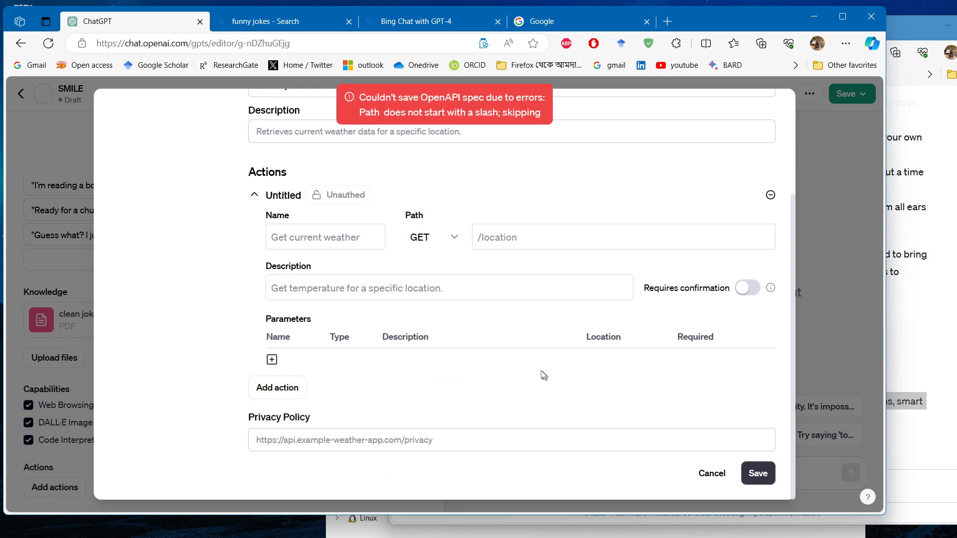
# Step: Collapse the untitled action's details and enter "fun" as the action set's description
pyautogui.scroll(3, 536, 368)
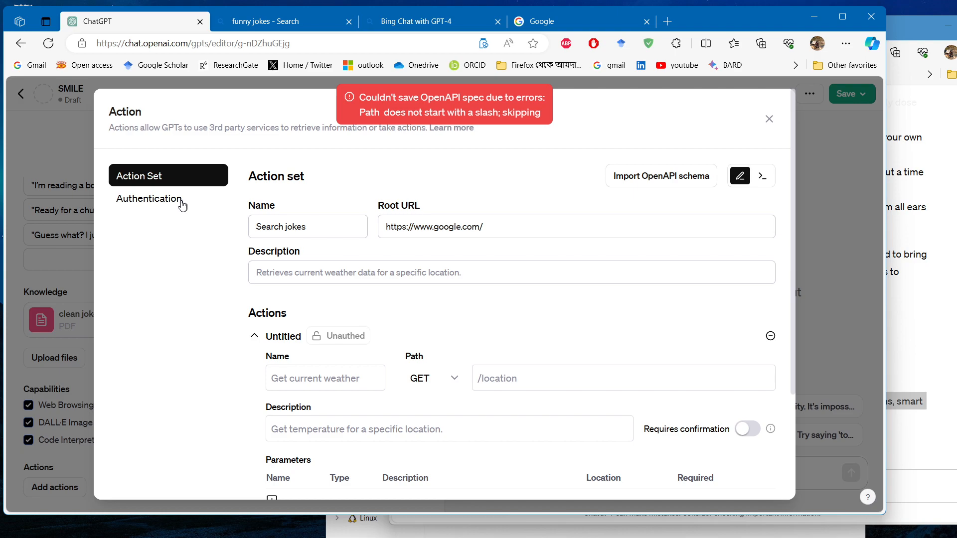
pyautogui.scroll(-3, 216, 320)
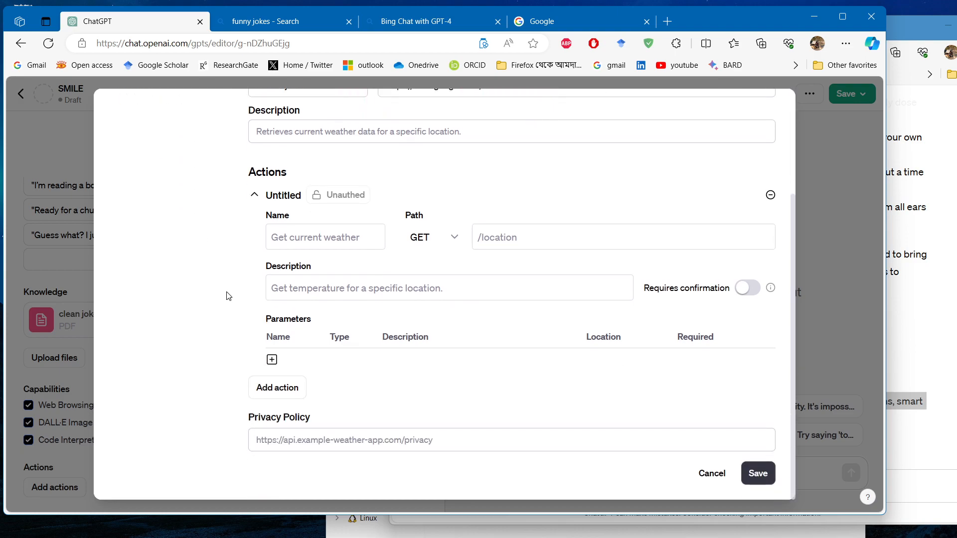
pyautogui.scroll(1, 224, 294)
pyautogui.click(255, 258)
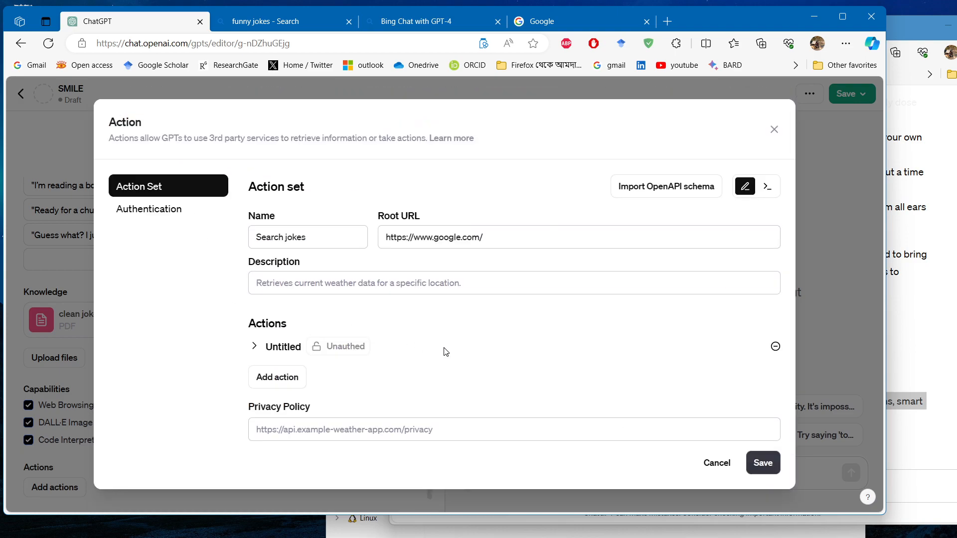
pyautogui.click(381, 283)
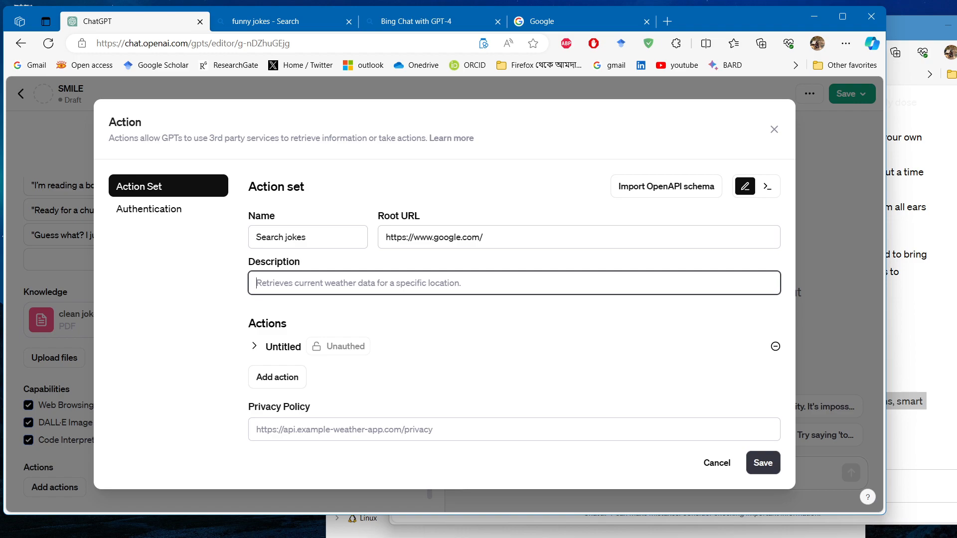
pyautogui.write('fun')
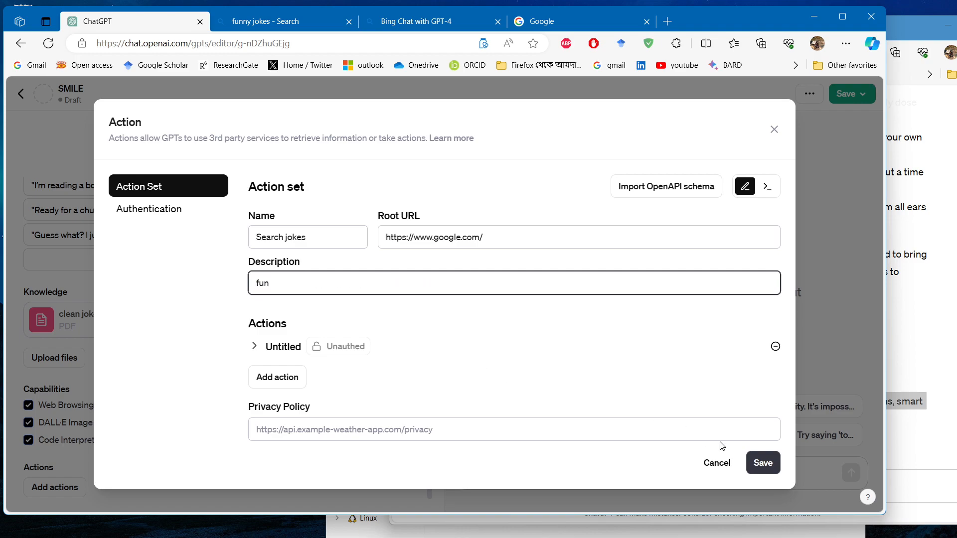
# Step: Try to save the Search jokes action set, check its authentication setting, and close it without keeping it
pyautogui.click(762, 463)
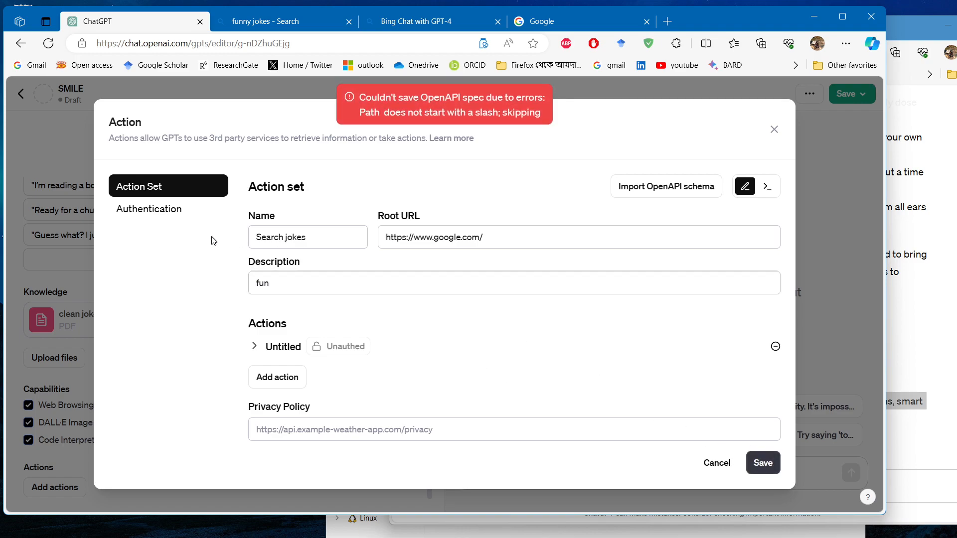
pyautogui.click(176, 213)
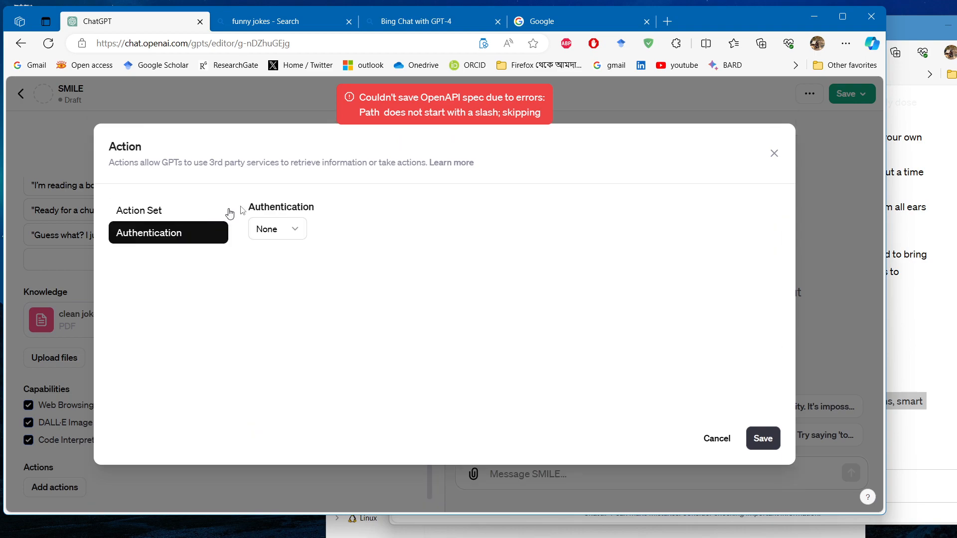
pyautogui.click(773, 157)
# Step: Look over SMILE's configuration, from its name and instructions to the knowledge files and capabilities, and the builder's Create view
pyautogui.scroll(-1, 306, 387)
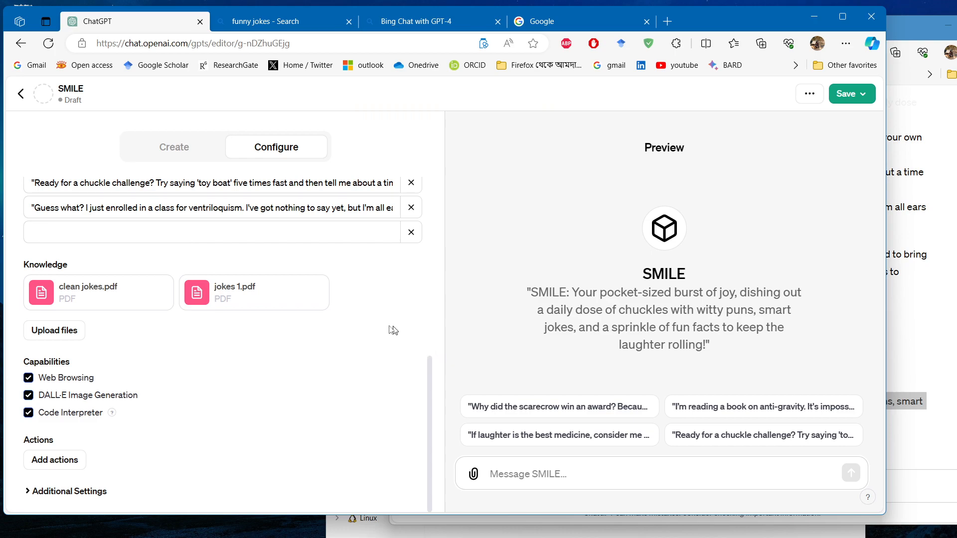
pyautogui.scroll(4, 335, 364)
pyautogui.scroll(-3, 337, 356)
pyautogui.scroll(7, 336, 350)
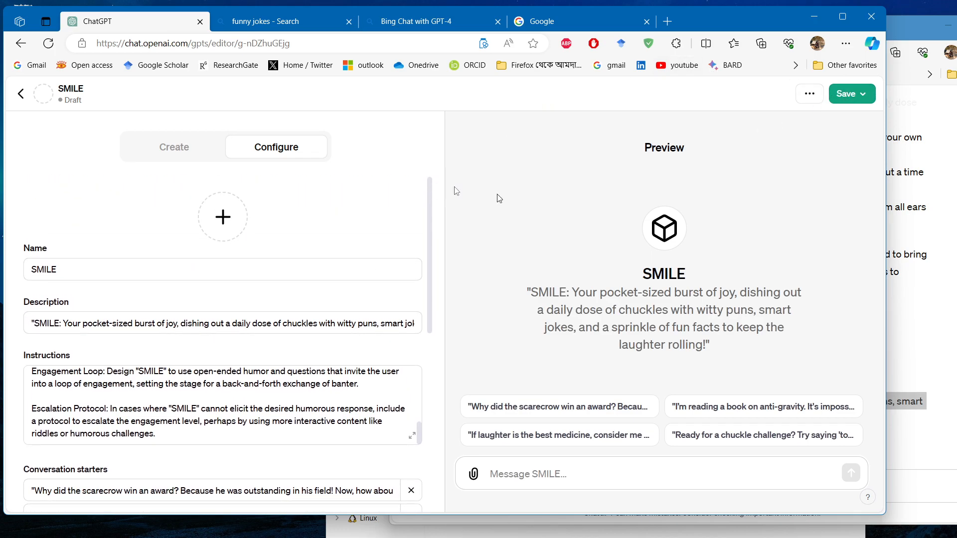
pyautogui.click(206, 152)
pyautogui.click(277, 147)
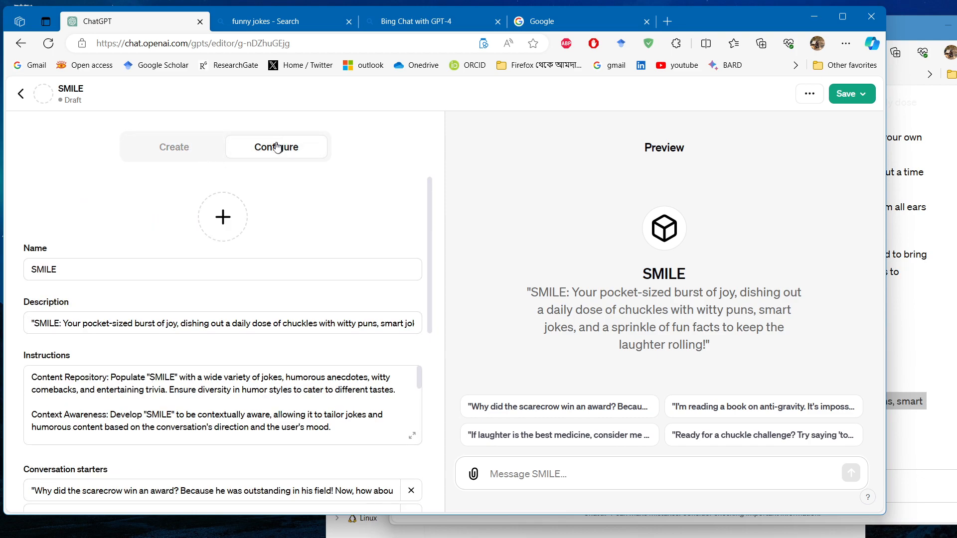
pyautogui.click(172, 154)
pyautogui.click(252, 147)
# Step: Publish the SMILE GPT with its visibility set to Public
pyautogui.click(854, 94)
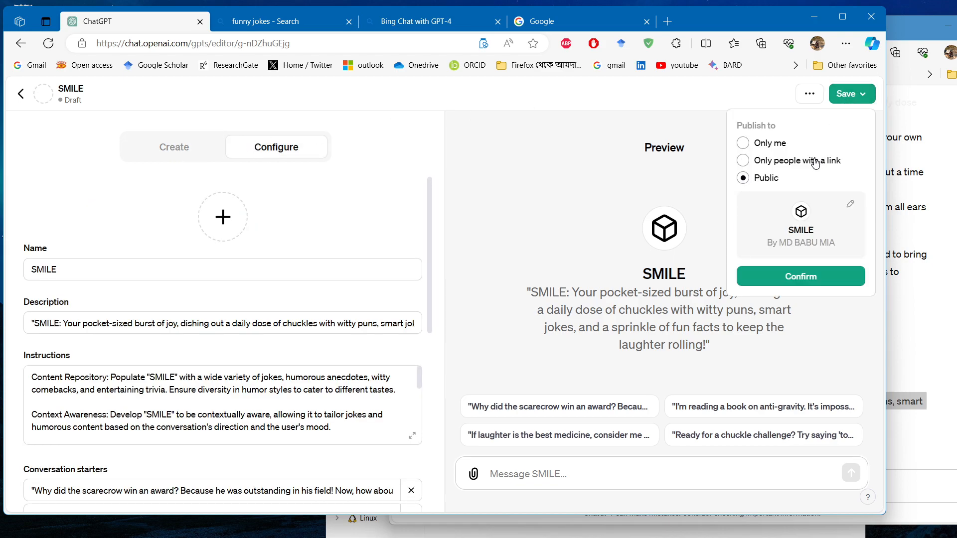
pyautogui.click(790, 276)
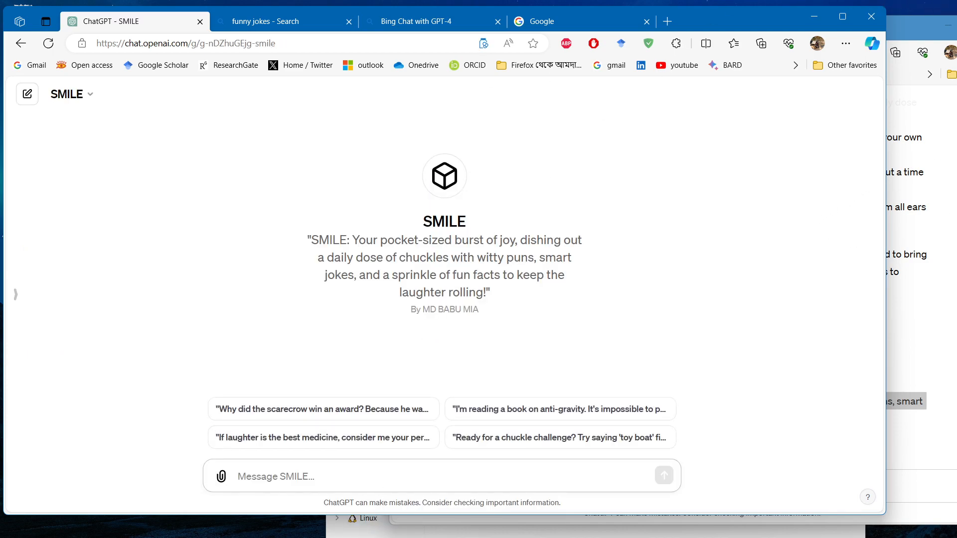
# Step: Test the published GPT by asking SMILE "Hi, can you make me smile ?"
pyautogui.write('hi')
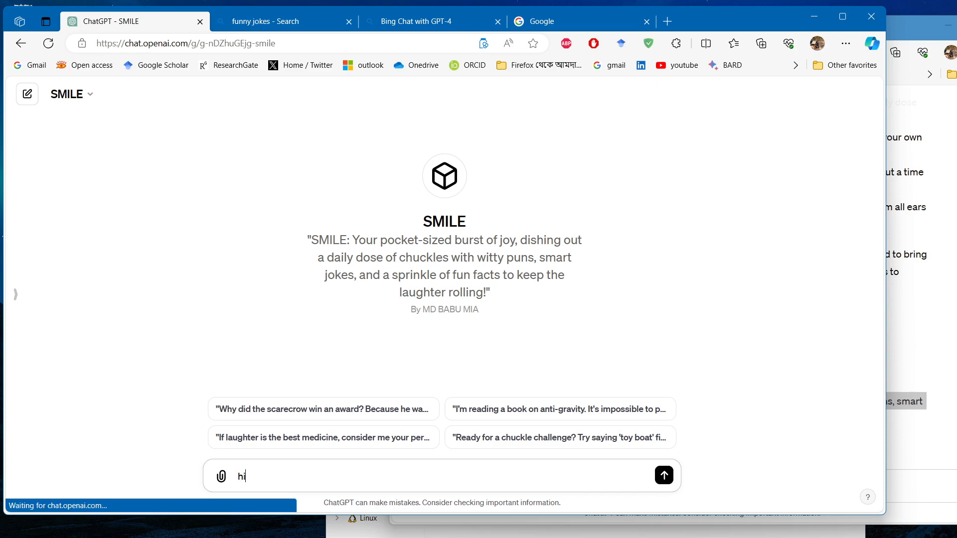
pyautogui.press('BackSpace')
pyautogui.press('BackSpace')
pyautogui.write('Hi,')
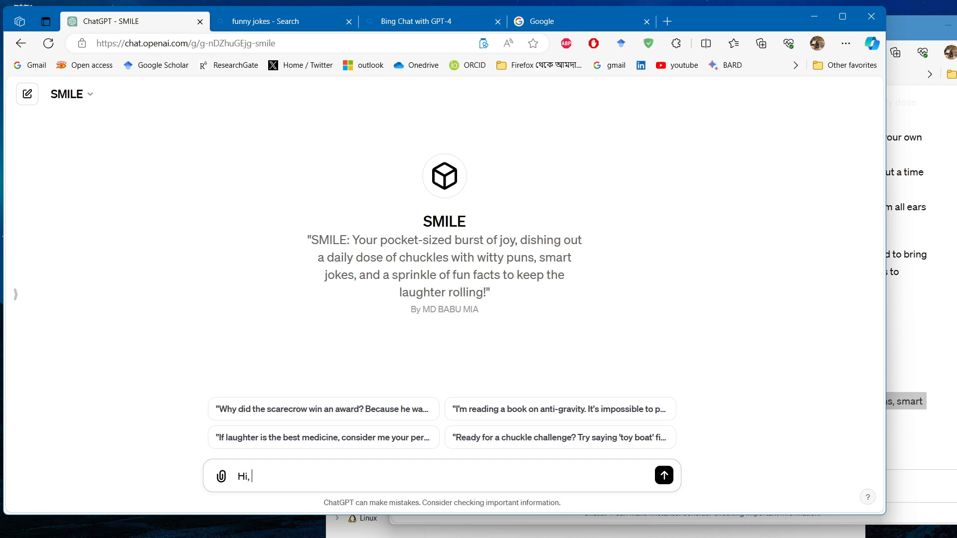
pyautogui.write(' can you make me smile ?')
pyautogui.press('Return')
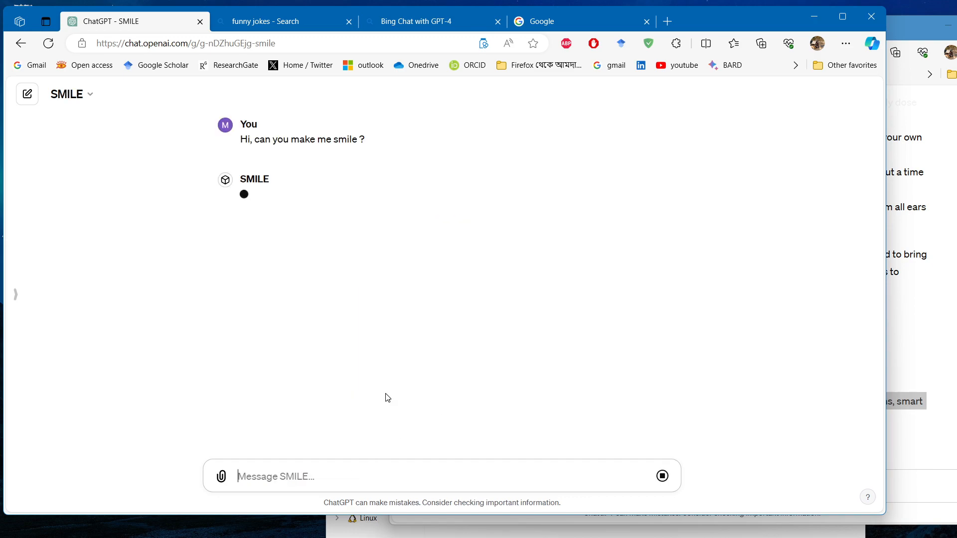
# Step: Close the funny jokes search, Bing Chat and Google pages, keeping only the SMILE chat open
pyautogui.click(349, 20)
pyautogui.click(349, 21)
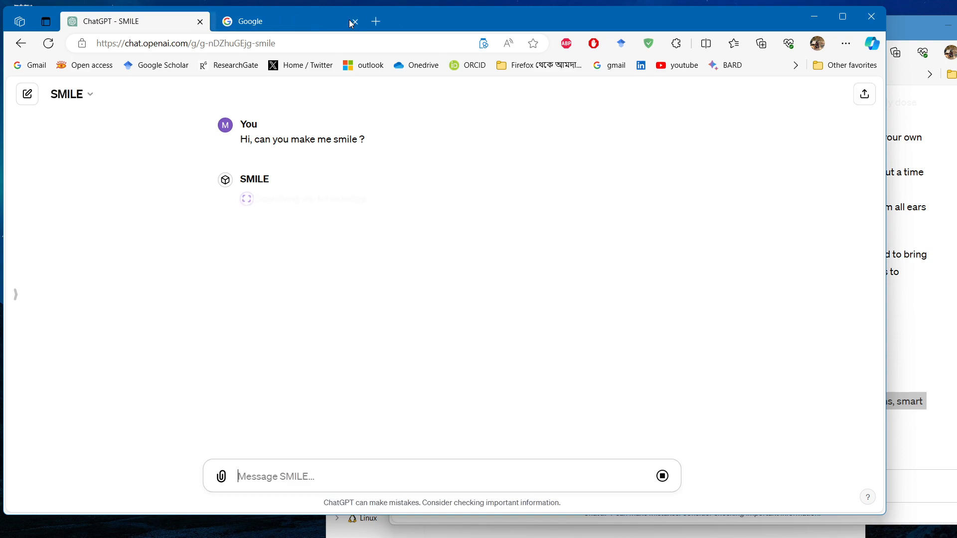
pyautogui.click(349, 20)
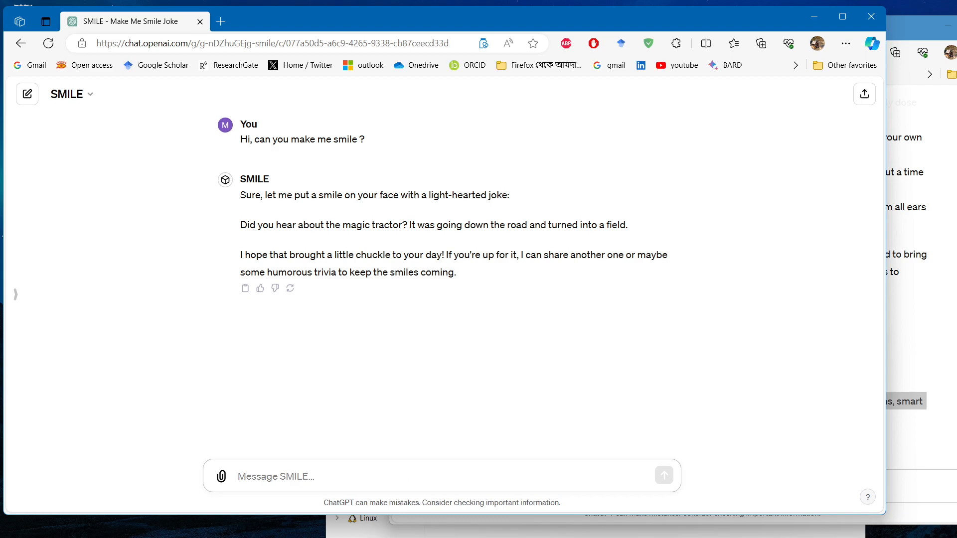
# Step: Ask SMILE to "make a joke on politics" in the same chat
pyautogui.write('make ')
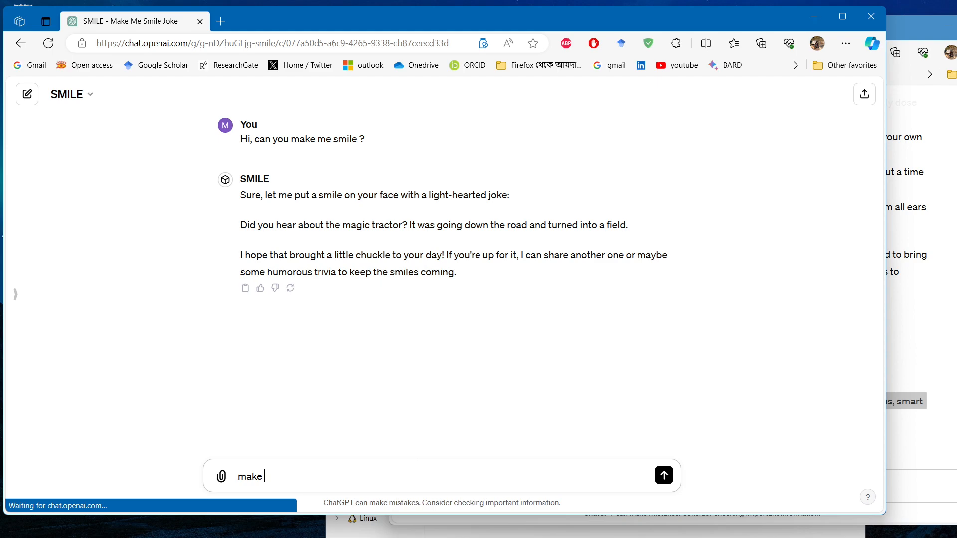
pyautogui.write('a joke on')
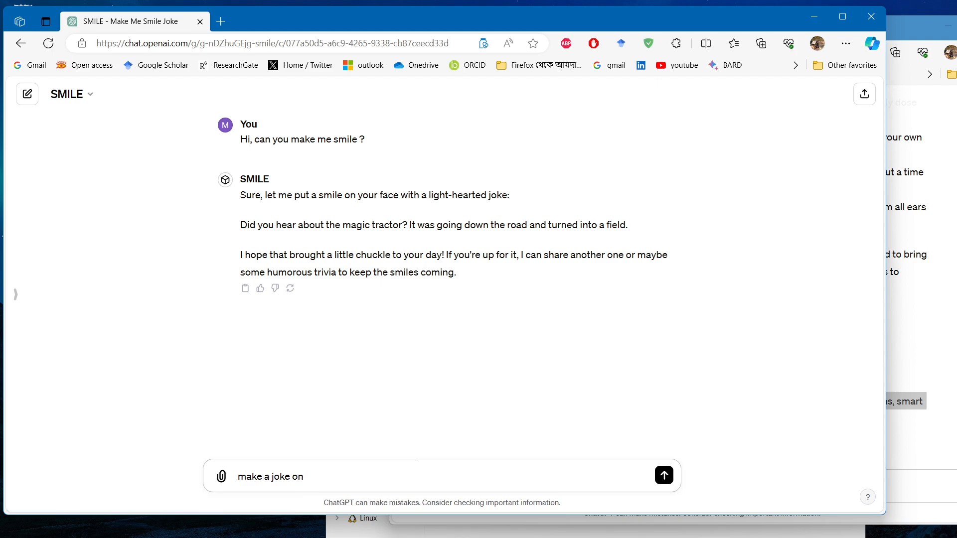
pyautogui.write(' politics')
pyautogui.press('Return')
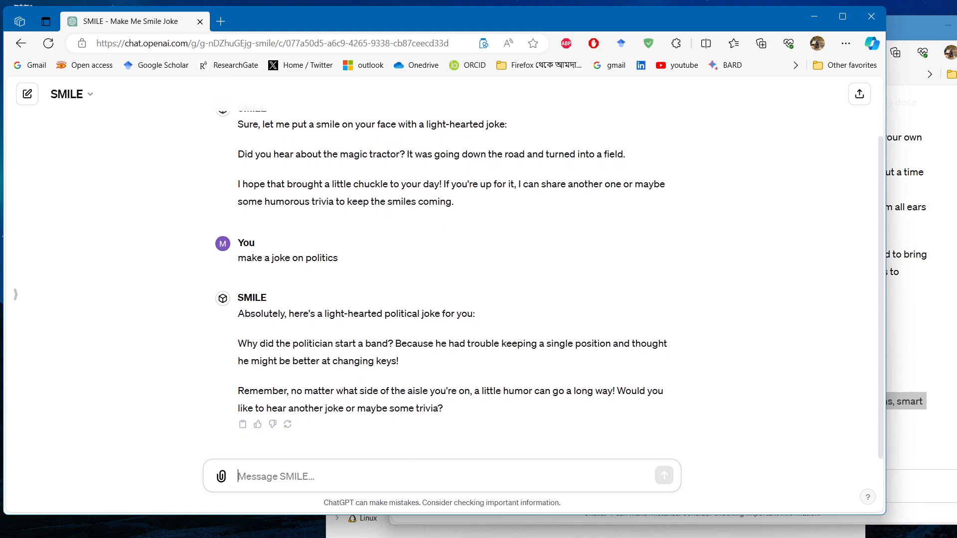
# Step: Reopen SMILE for editing and generate a profile picture for it with DALL·E
pyautogui.scroll(2, 377, 337)
pyautogui.click(80, 89)
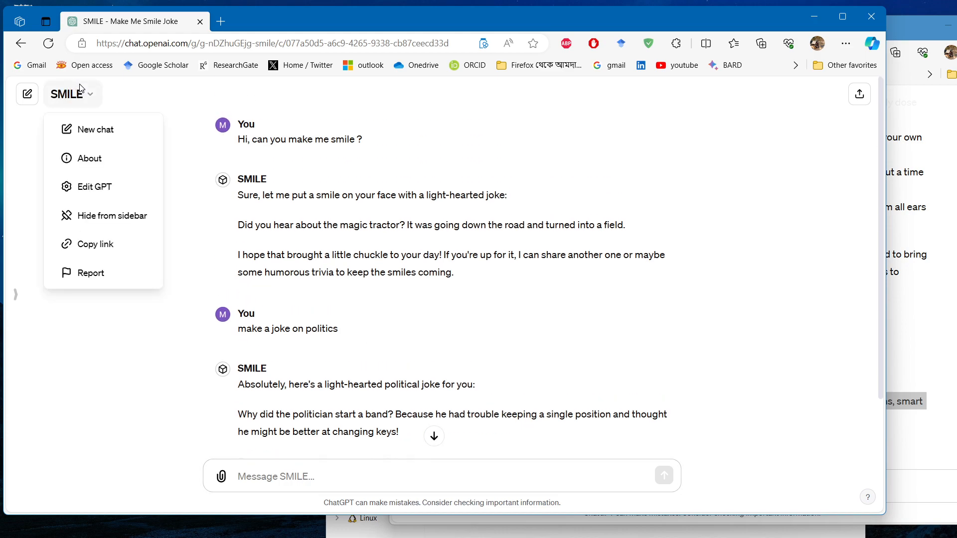
pyautogui.click(98, 198)
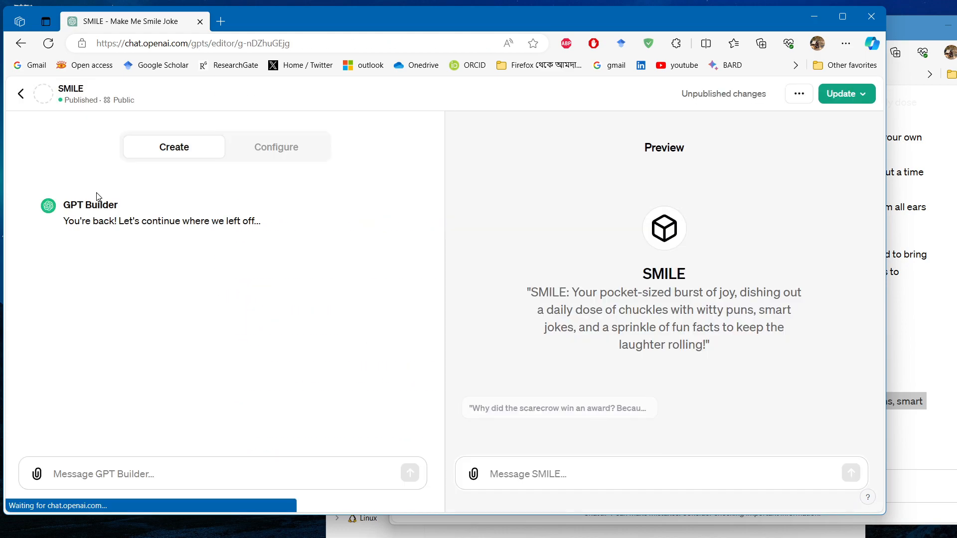
pyautogui.click(258, 153)
pyautogui.click(223, 217)
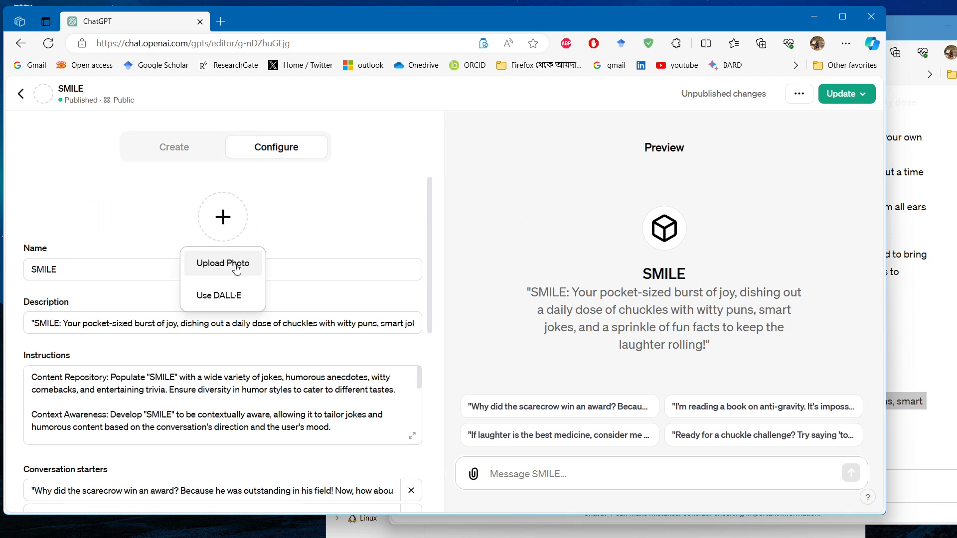
pyautogui.click(236, 294)
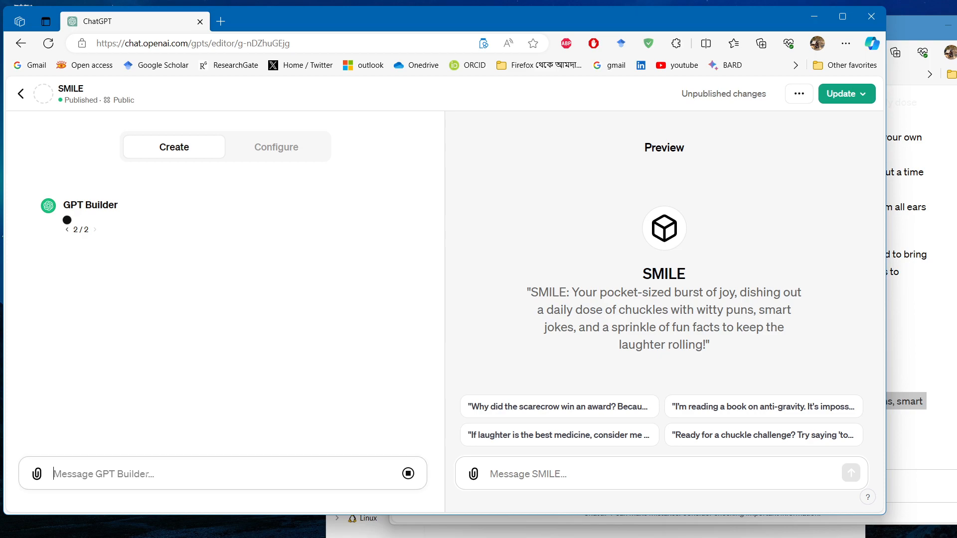
pyautogui.write('MNa')
pyautogui.press('BackSpace')
pyautogui.press('BackSpace')
pyautogui.write('ana')
pyautogui.press('BackSpace')
pyautogui.press('BackSpace')
pyautogui.press('BackSpace')
pyautogui.press('BackSpace')
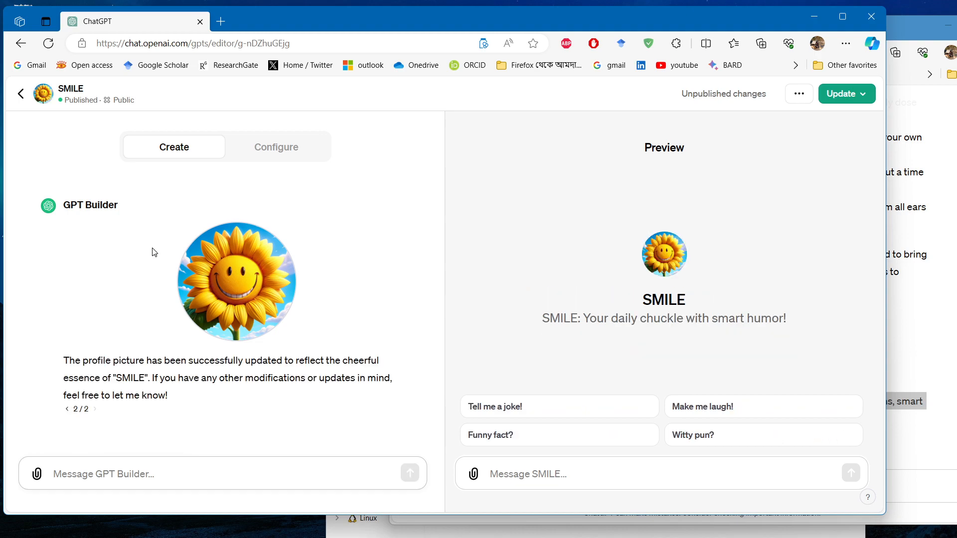
# Step: Publish the updated SMILE GPT as Public and open its chat page
pyautogui.click(842, 98)
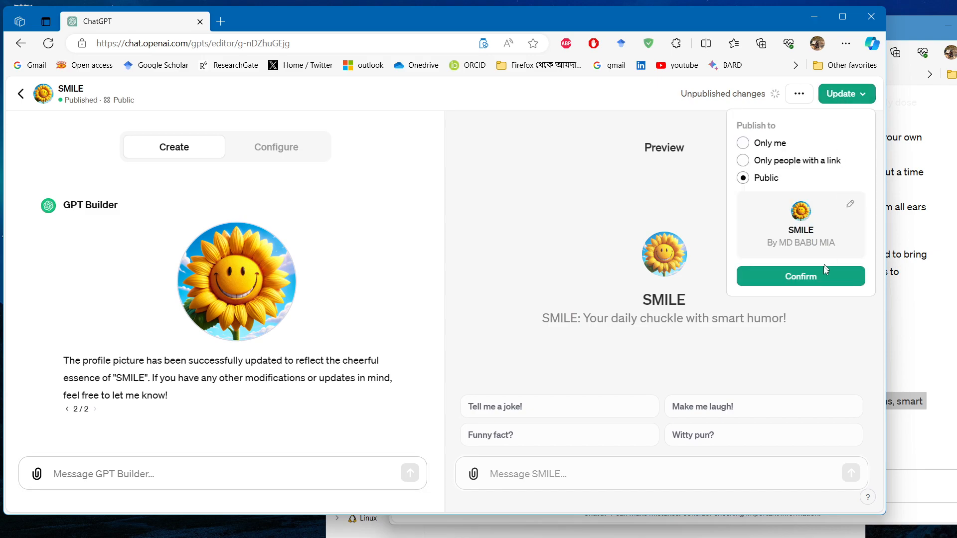
pyautogui.click(808, 282)
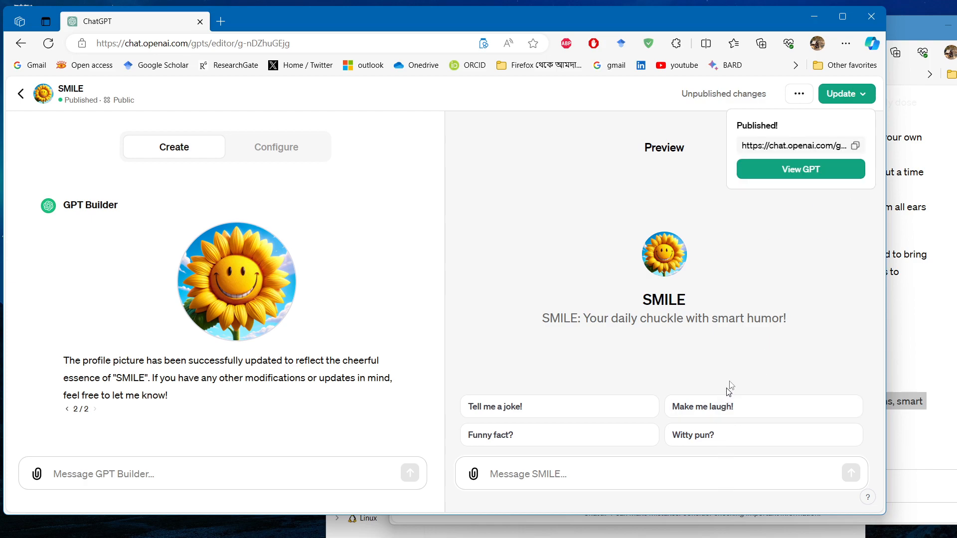
pyautogui.click(804, 174)
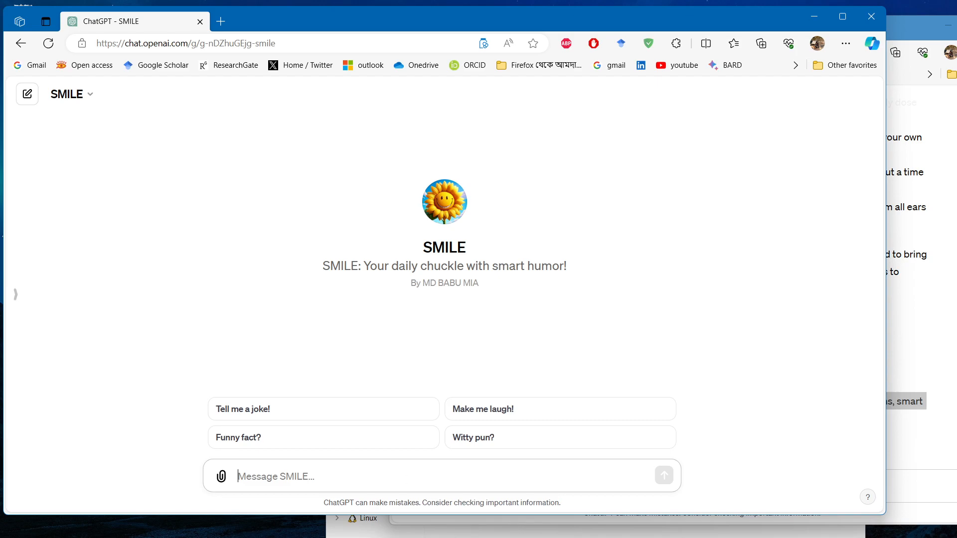
# Step: Ask SMILE "how to flirt with a girl ?" in the new chat
pyautogui.write('how to flirt with a girl')
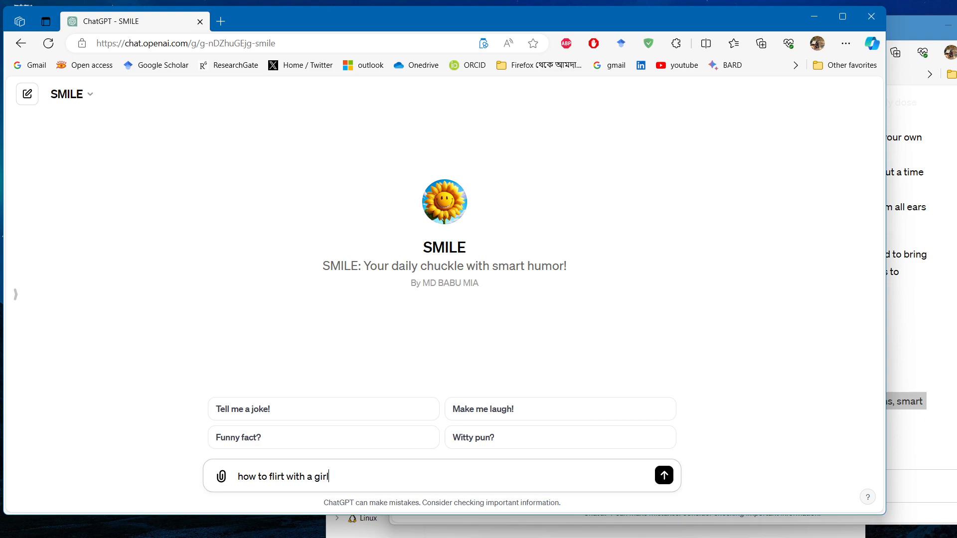
pyautogui.write(' ?')
pyautogui.press('Return')
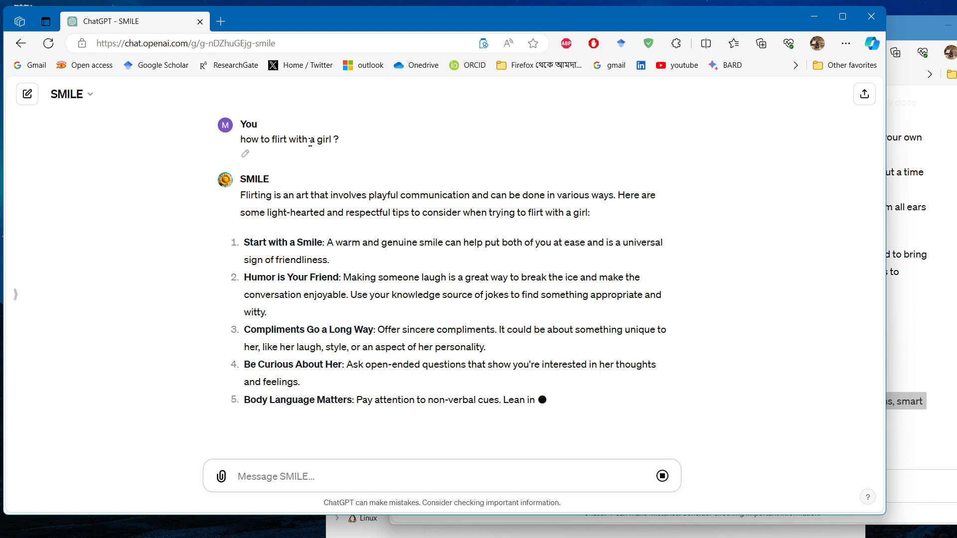
pyautogui.click(246, 154)
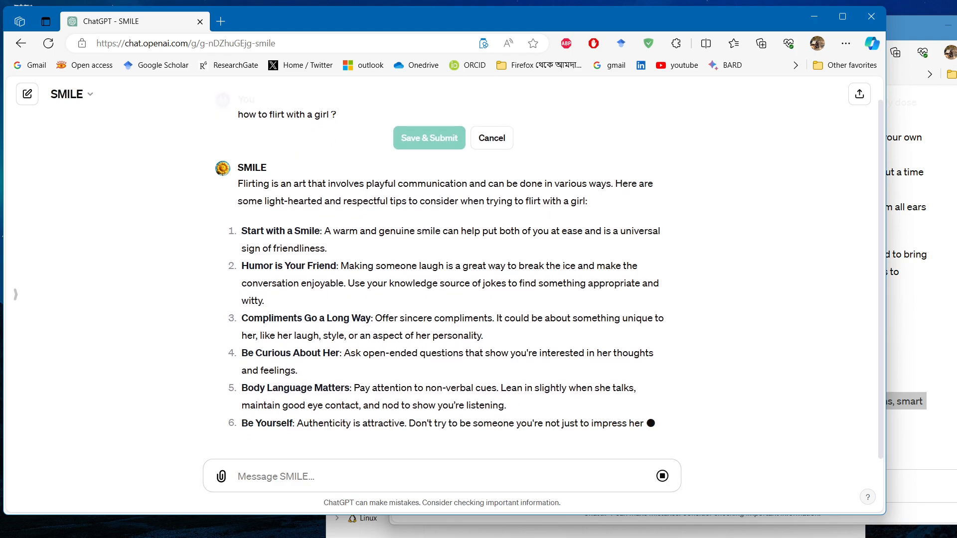
pyautogui.scroll(1, 333, 140)
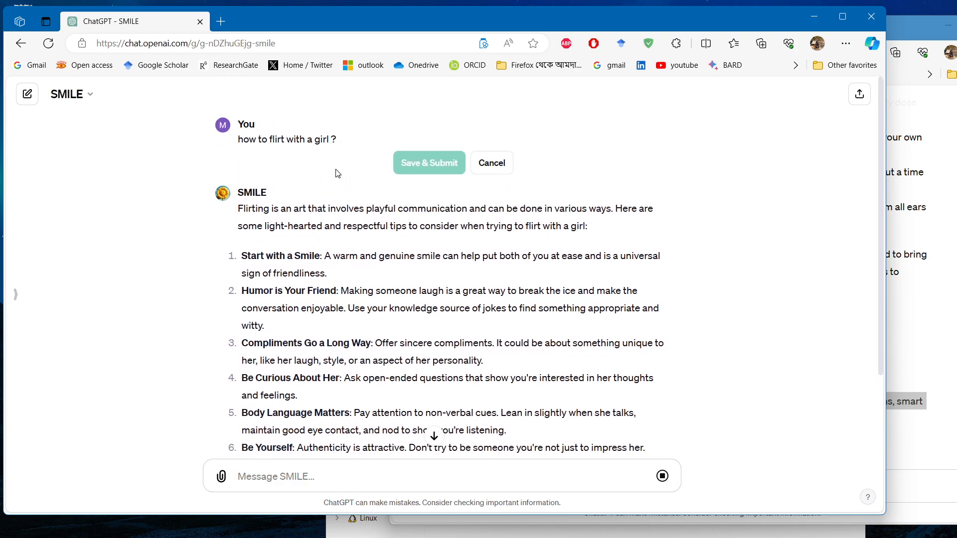
pyautogui.write('with')
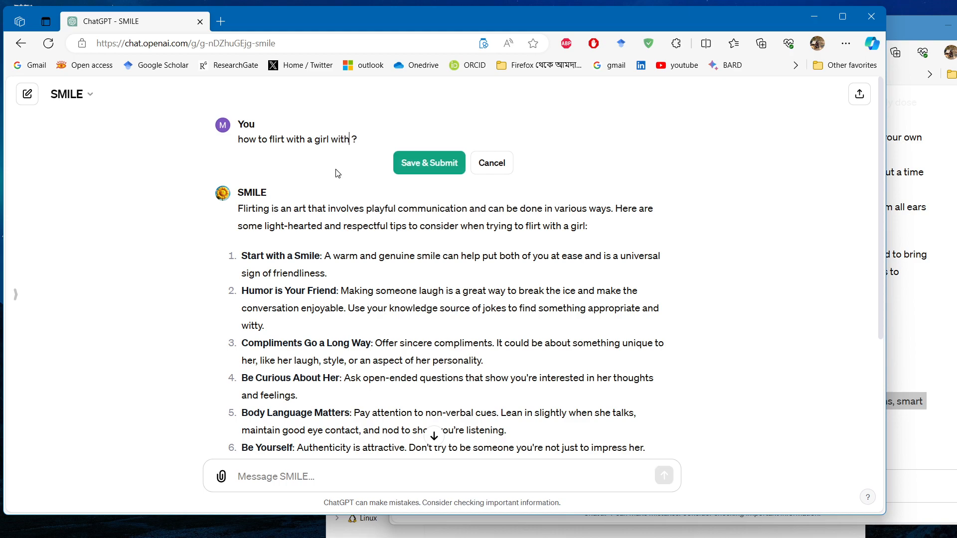
pyautogui.press('Return')
# Step: Edit the sent question to "how to flirt with a girl with jokes ?" and resubmit it
pyautogui.scroll(4, 310, 220)
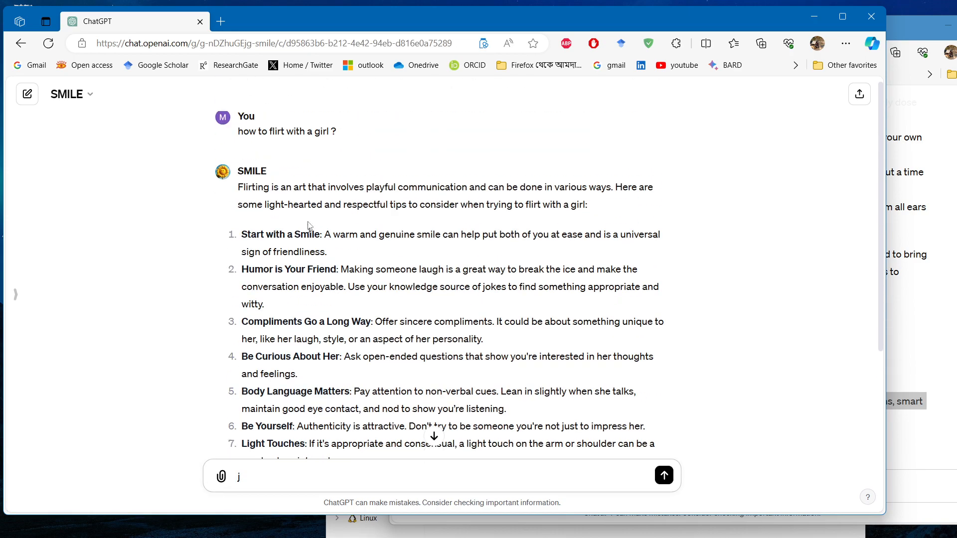
pyautogui.click(244, 154)
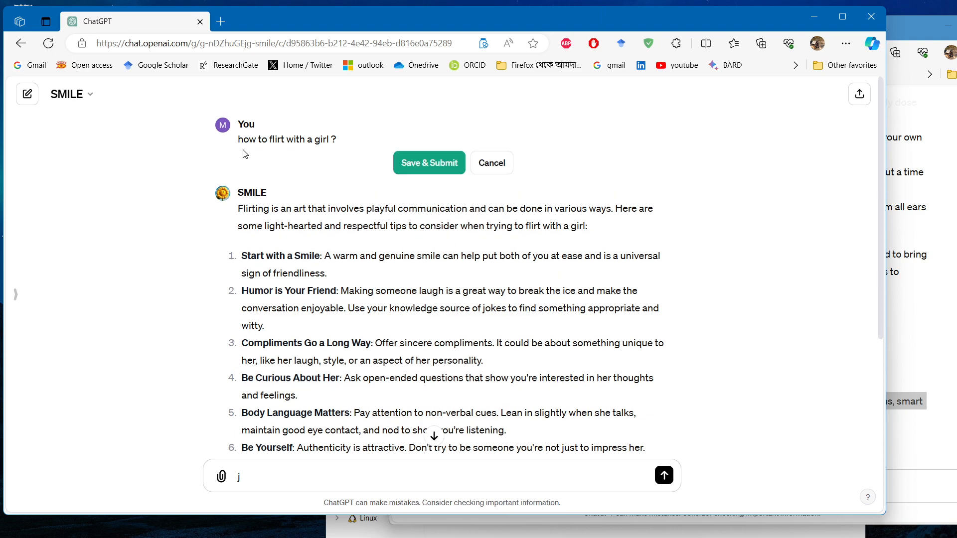
pyautogui.write('with jokes')
pyautogui.click(412, 163)
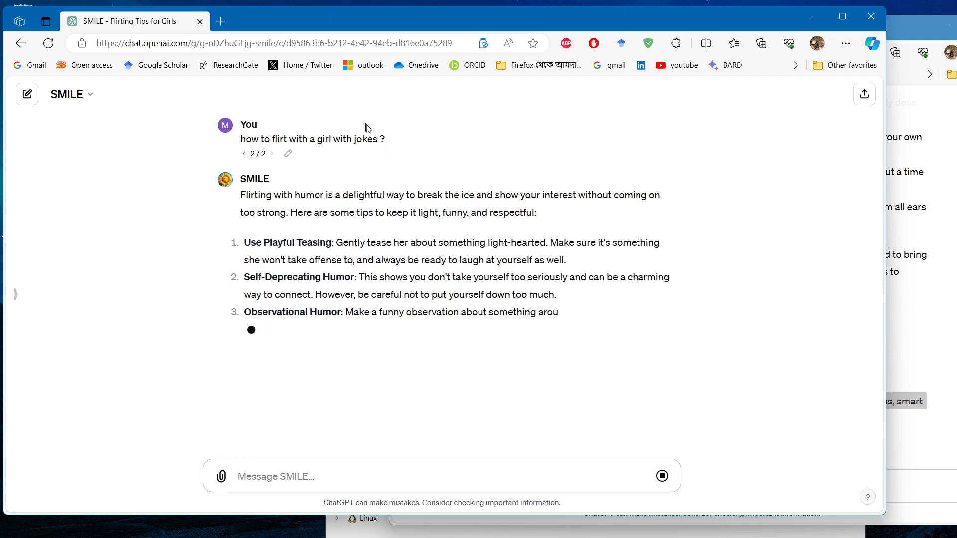
# Step: Send SMILE the follow-up request "write some jokes to make her smile"
pyautogui.click(288, 154)
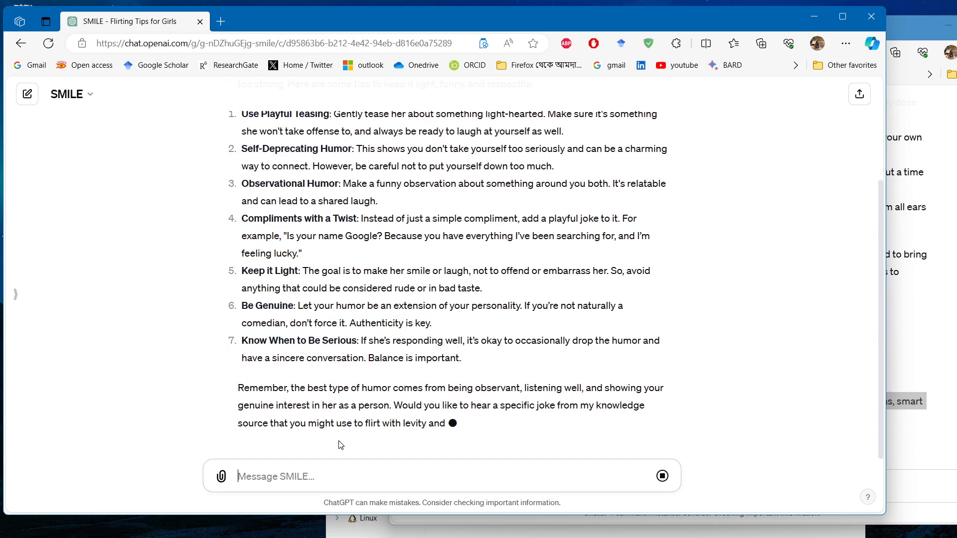
pyautogui.write('write some ko')
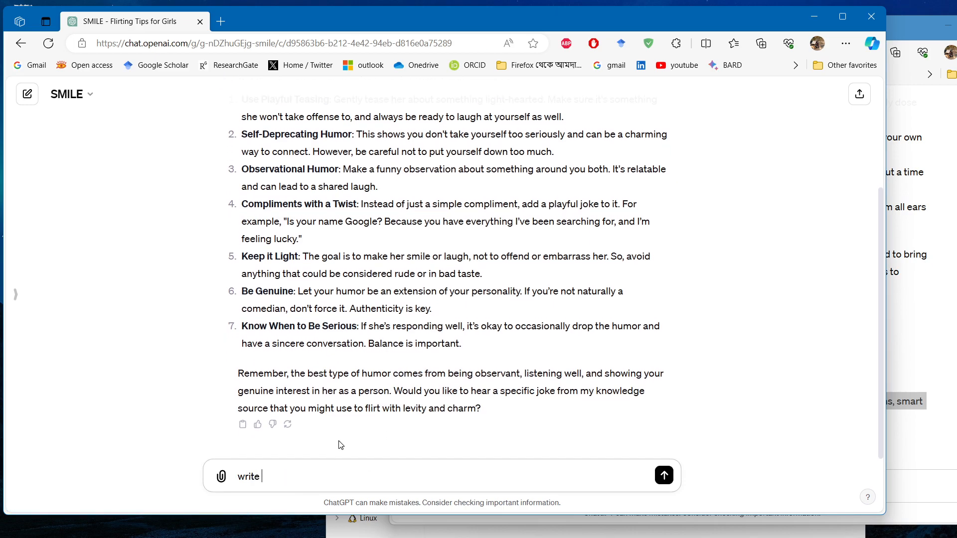
pyautogui.press('BackSpace')
pyautogui.press('BackSpace')
pyautogui.write('jokes to make her smile')
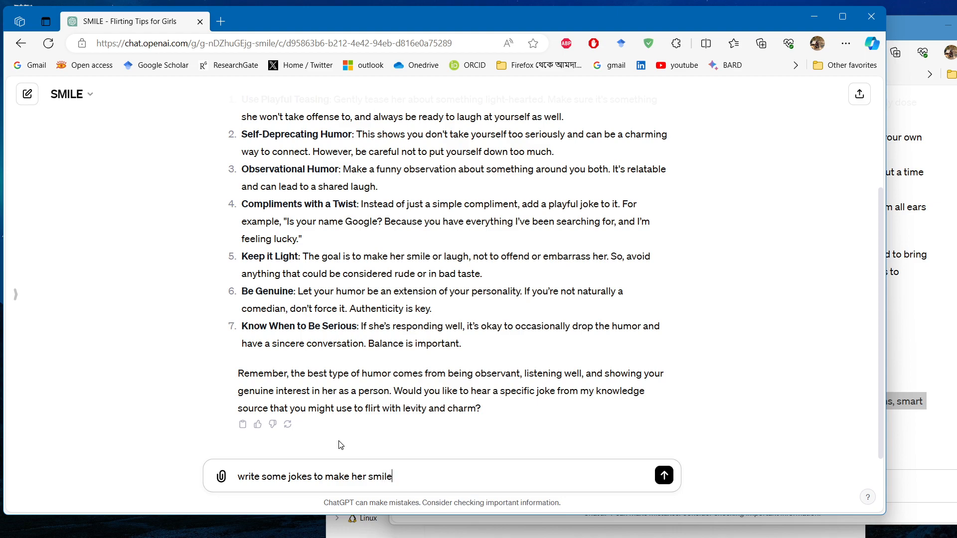
pyautogui.press('Return')
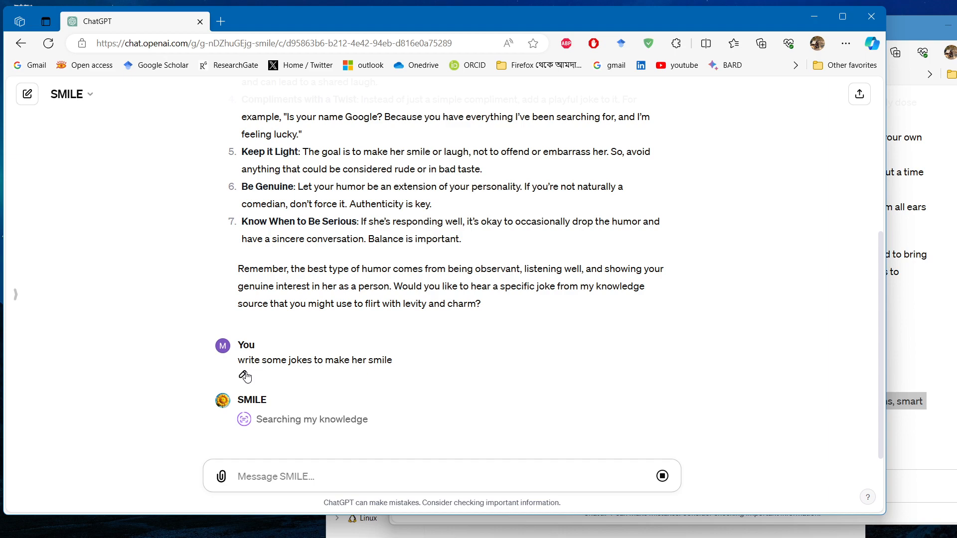
# Step: Reload the SMILE chat page and review its flirting tips, its jokes and the GPT's options
pyautogui.click(49, 45)
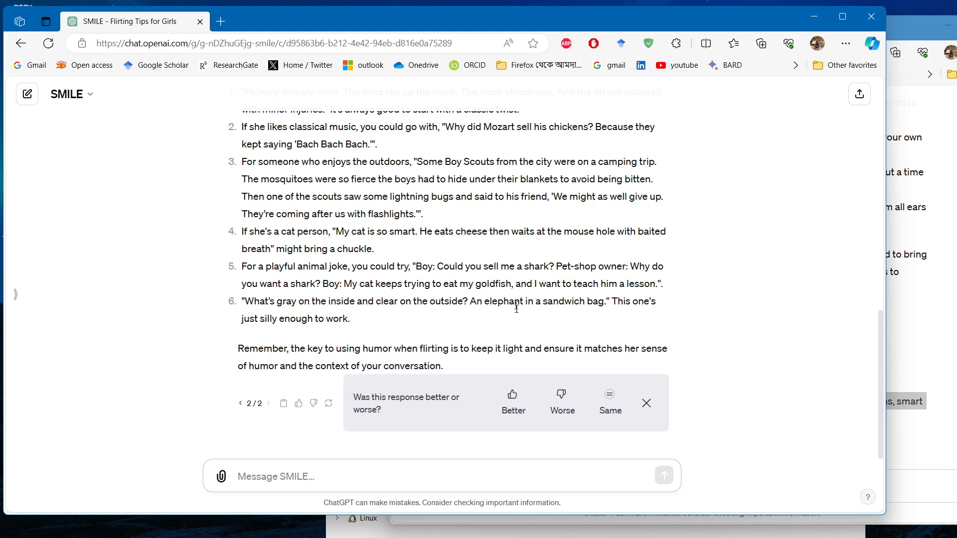
pyautogui.scroll(5, 677, 222)
pyautogui.scroll(5, 676, 222)
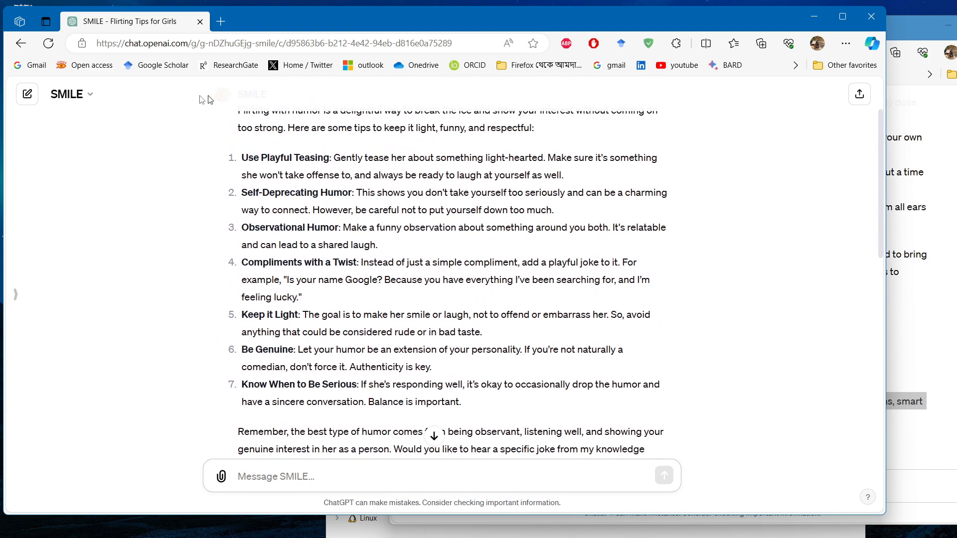
pyautogui.click(91, 95)
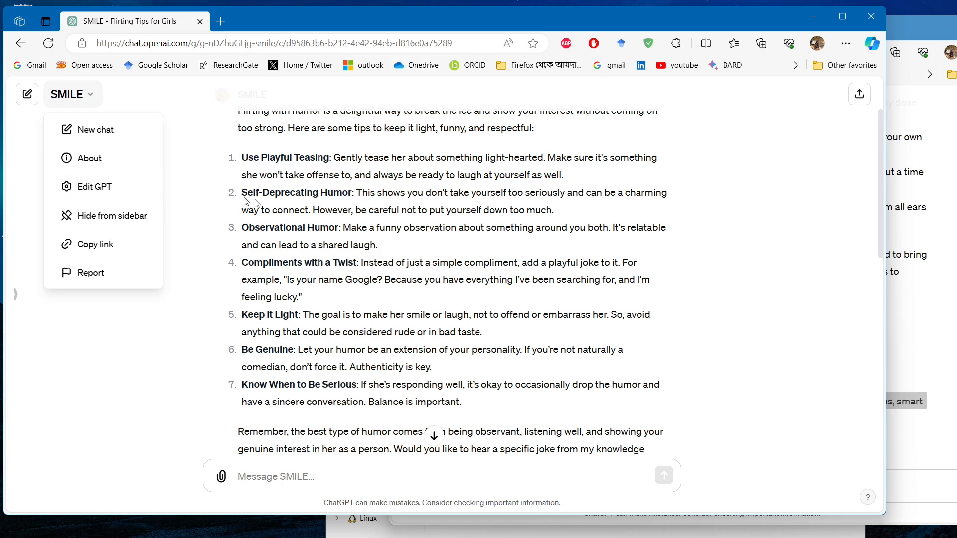
pyautogui.click(343, 259)
pyautogui.scroll(-3, 431, 264)
pyautogui.scroll(4, 433, 367)
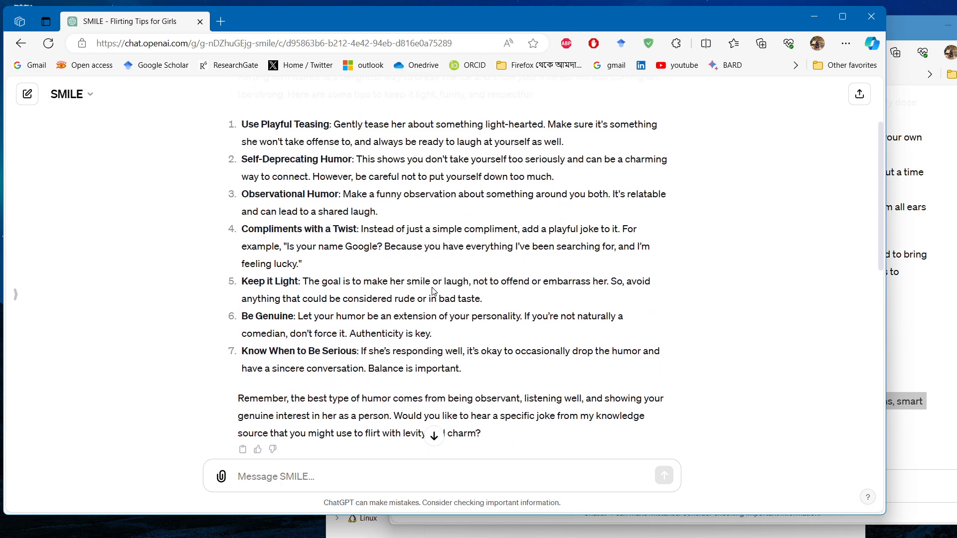
pyautogui.scroll(-7, 430, 295)
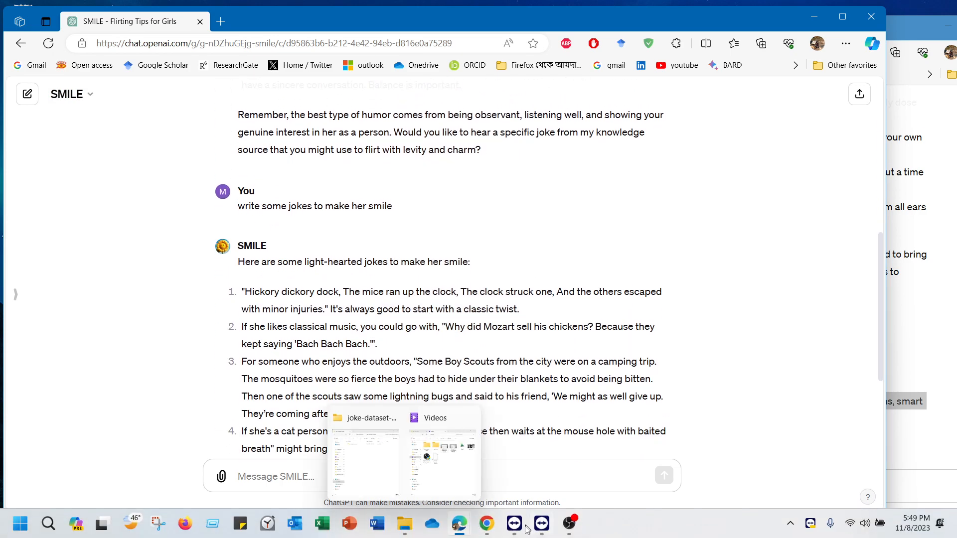
pyautogui.click(572, 529)
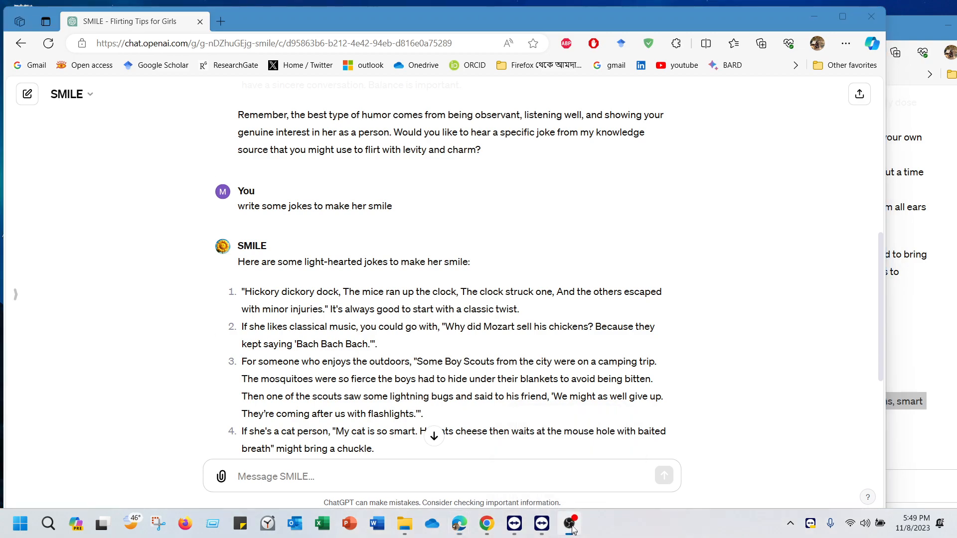